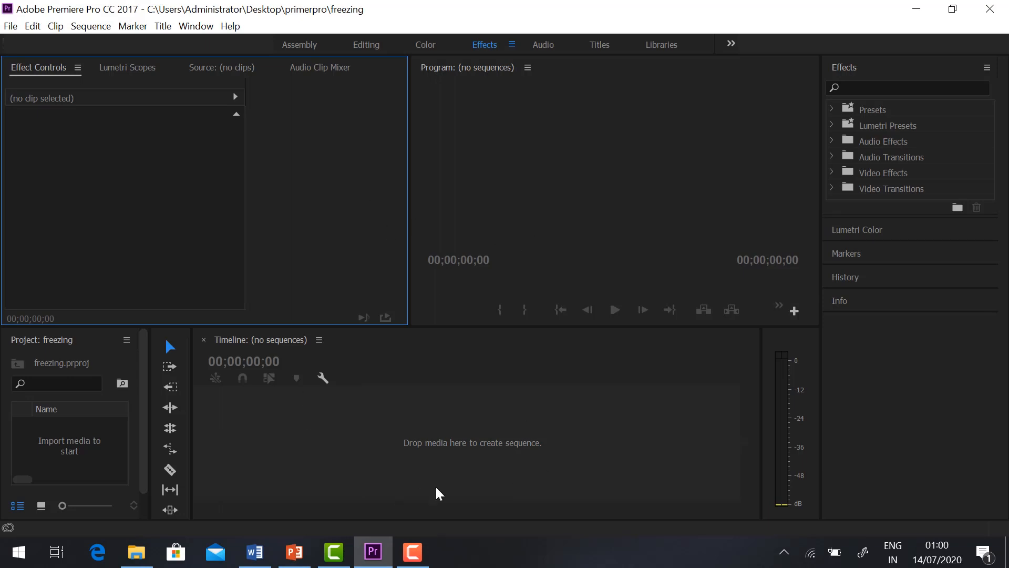
# Step: Import video.mp4 from the holdframes folder and place it in the empty timeline to create a sequence
pyautogui.click(10, 26)
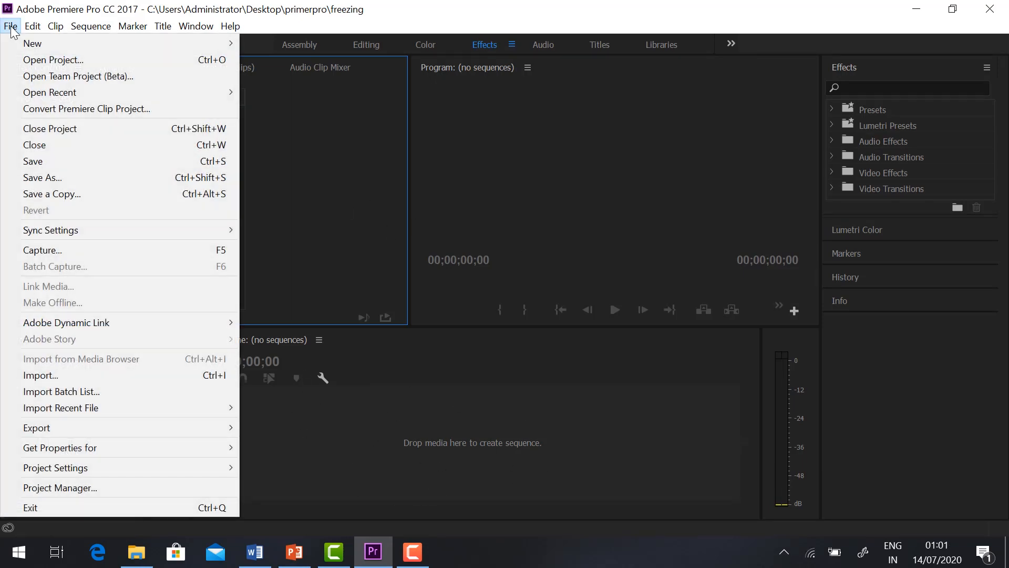
pyautogui.click(62, 373)
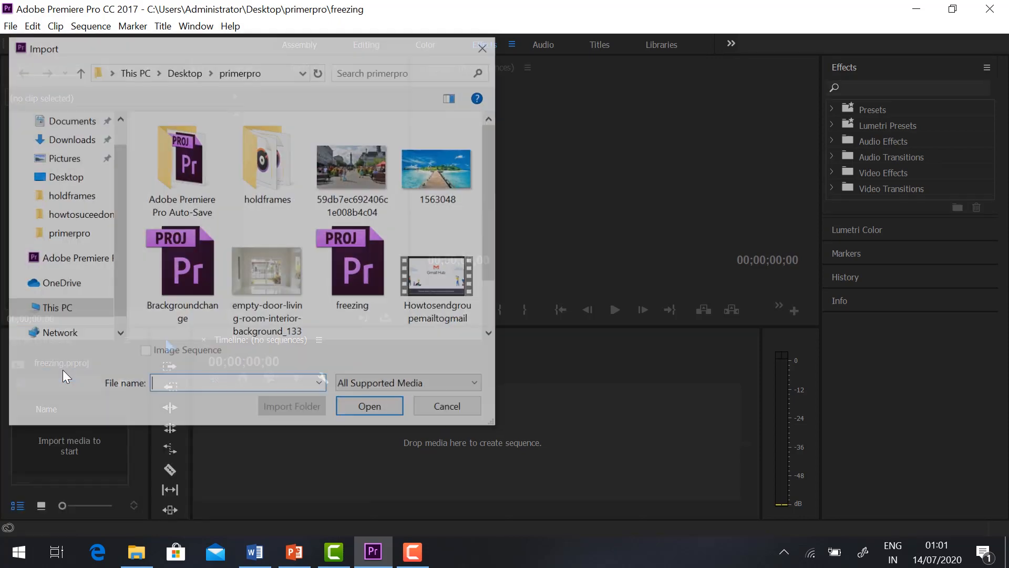
pyautogui.scroll(-1, 383, 294)
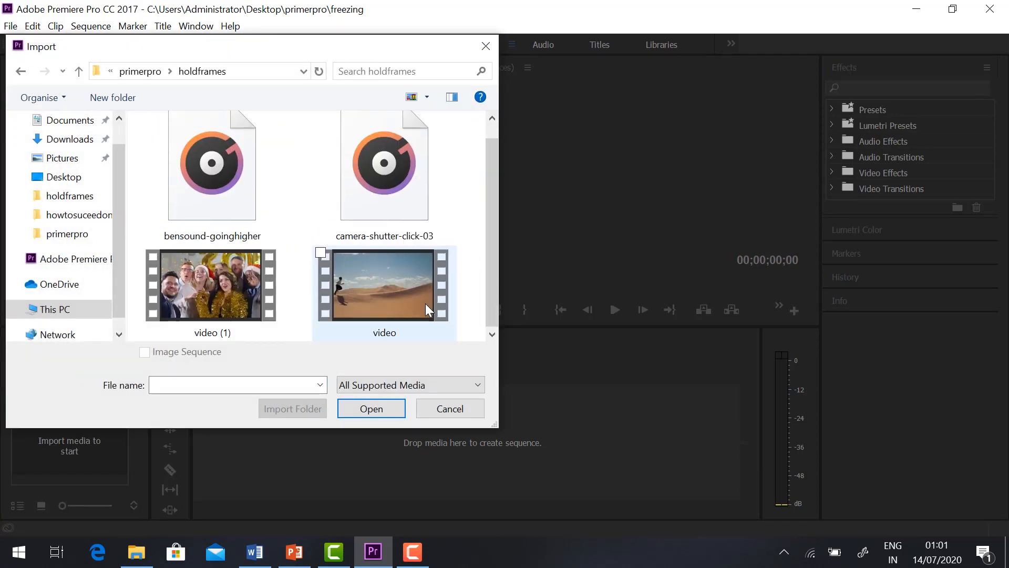
pyautogui.click(354, 294)
pyautogui.click(376, 412)
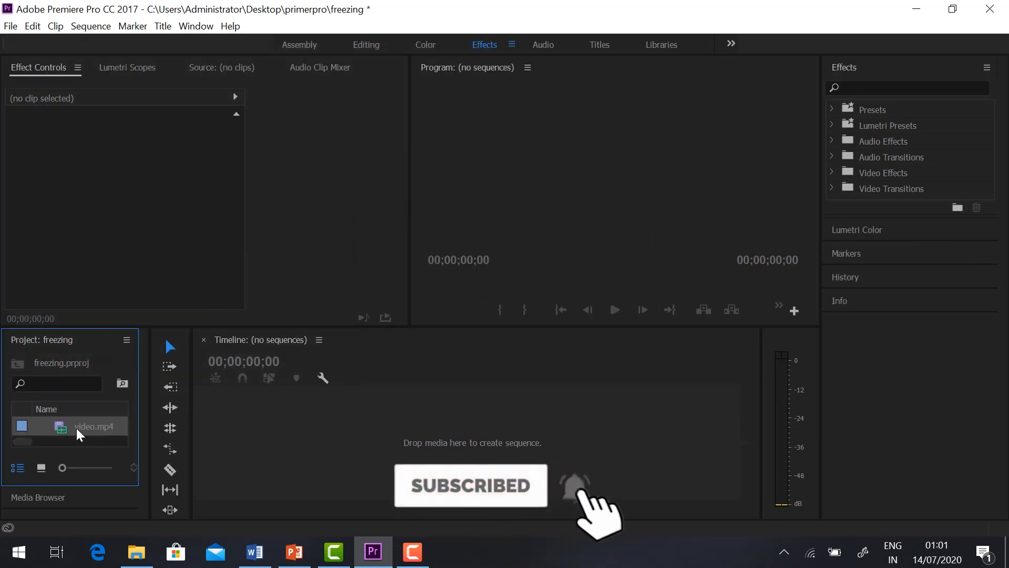
pyautogui.moveTo(76, 427); pyautogui.dragTo(262, 432)
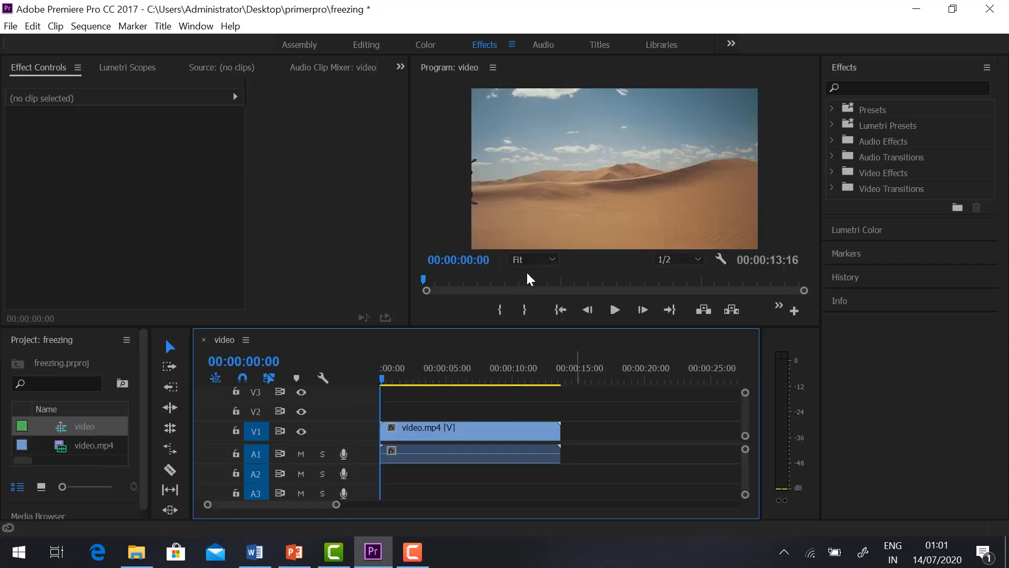
# Step: Unlink the video.mp4 clip's audio from its video and delete the audio from track A1
pyautogui.press('space')
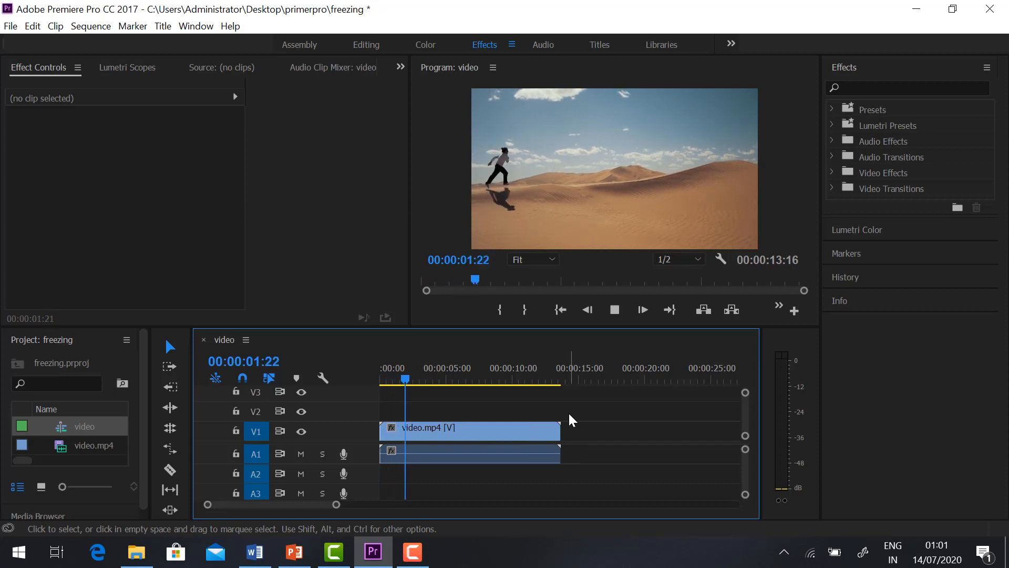
pyautogui.press('space')
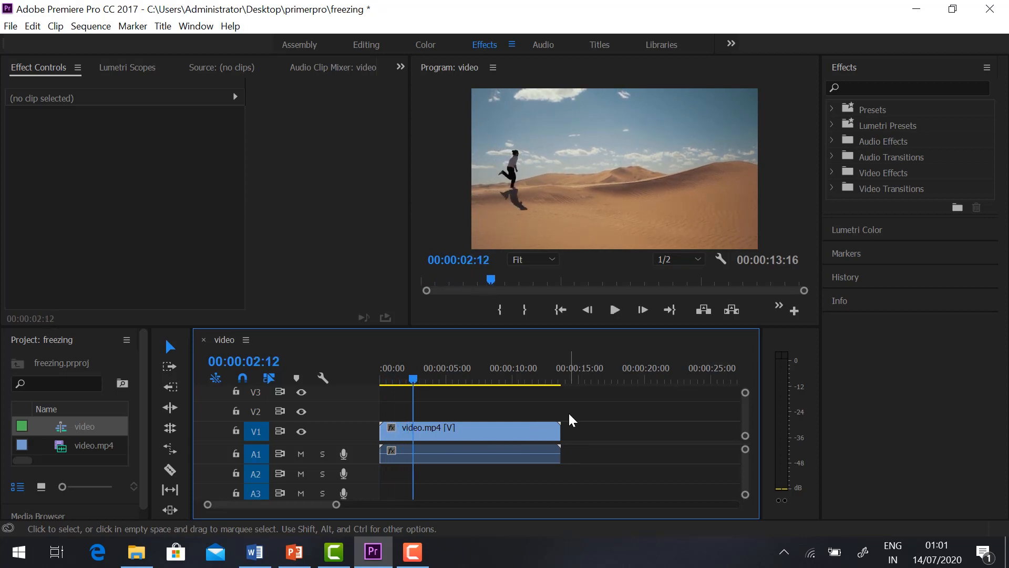
pyautogui.click(459, 435)
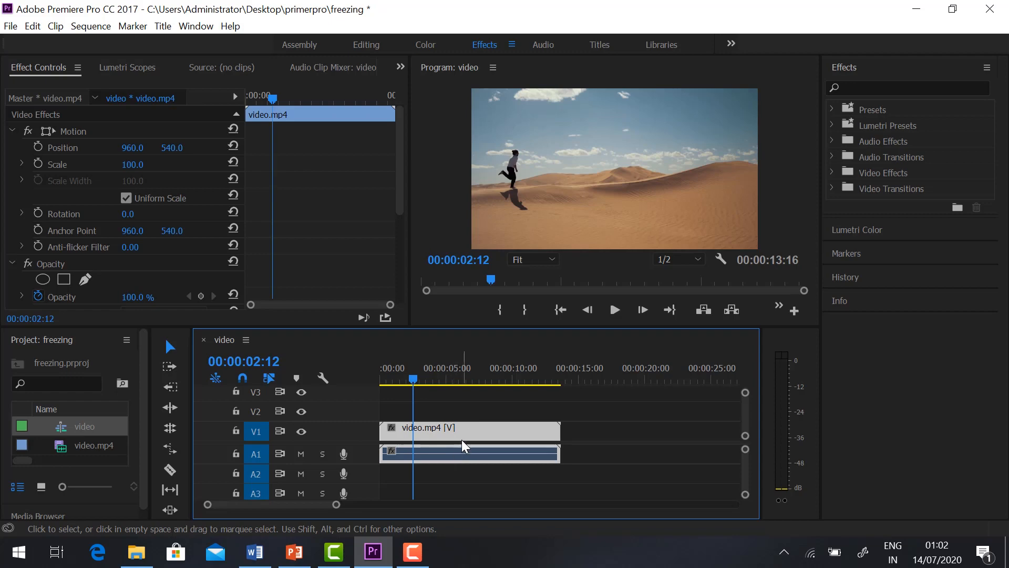
pyautogui.rightClick(462, 443)
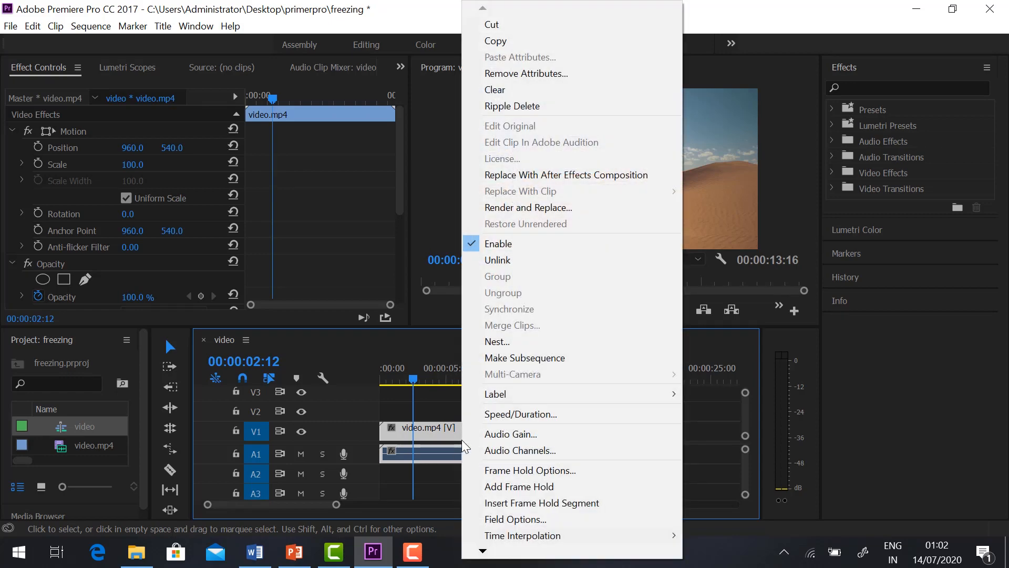
pyautogui.click(499, 263)
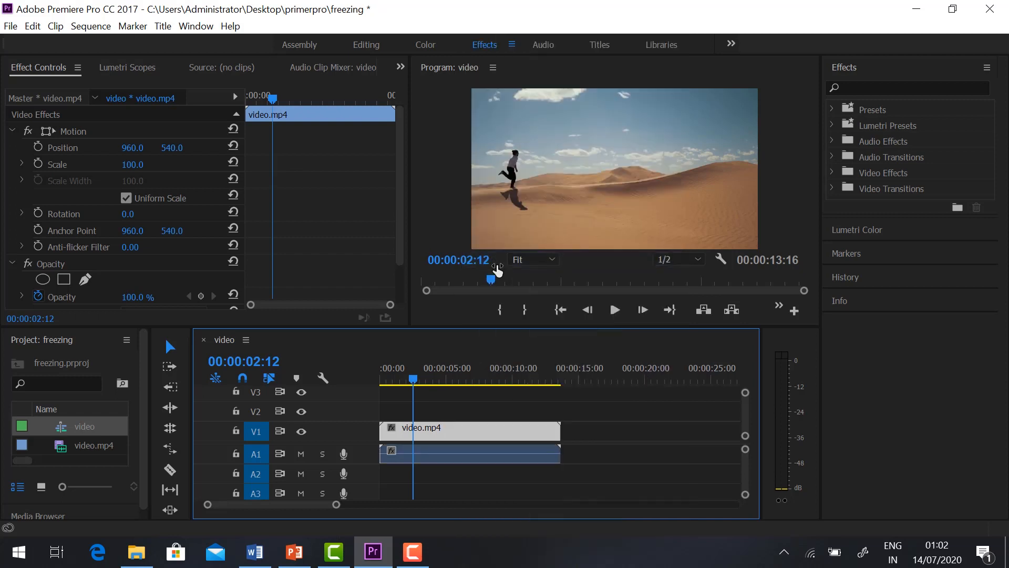
pyautogui.click(432, 457)
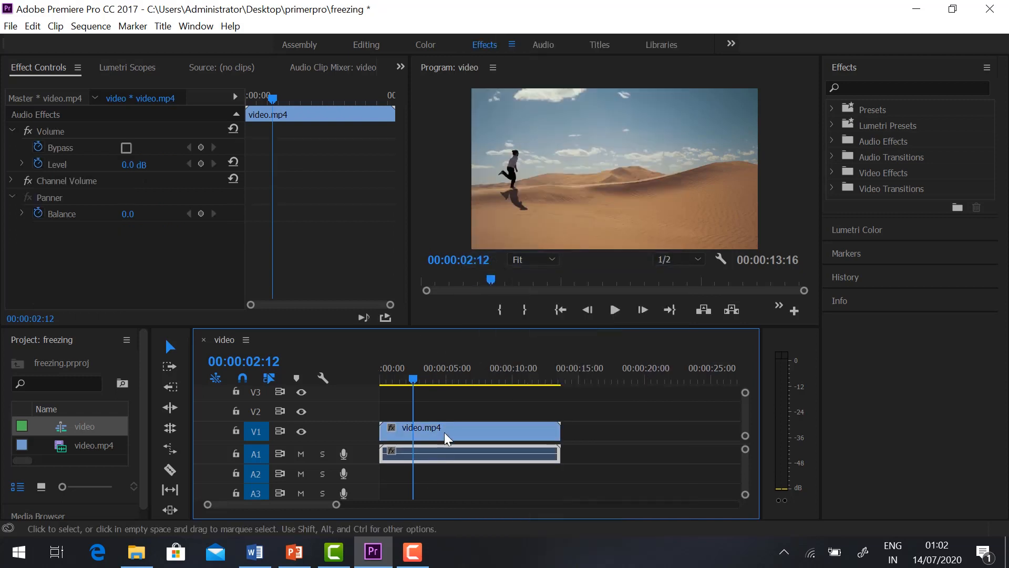
pyautogui.click(443, 432)
pyautogui.click(443, 452)
pyautogui.click(452, 428)
pyautogui.click(446, 453)
pyautogui.press('Delete')
# Step: Move the playhead to the frame of the running man at 00:00:02:15
pyautogui.press('Left')
pyautogui.press('Left')
pyautogui.press('Left')
pyautogui.press('Left')
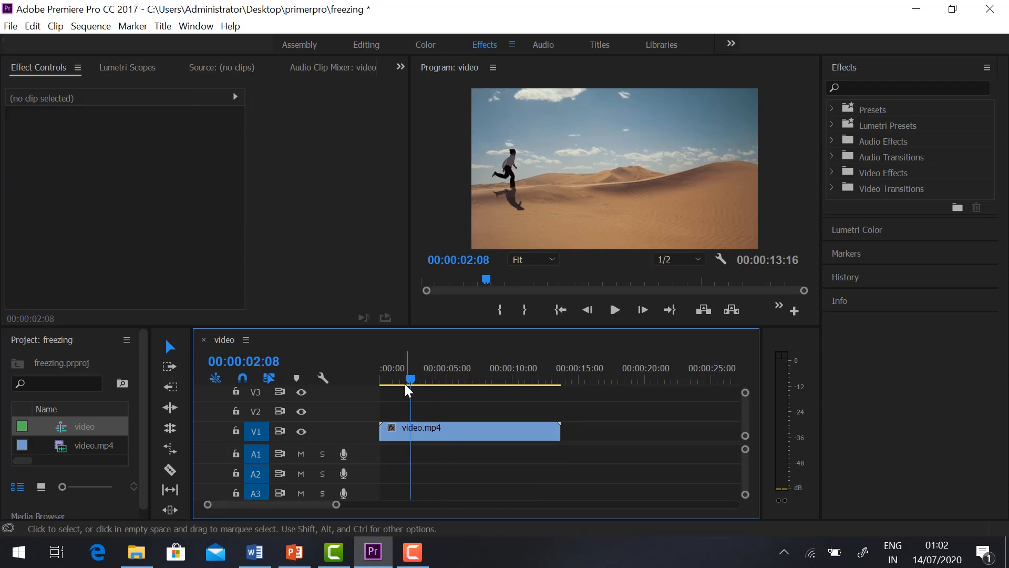
pyautogui.moveTo(414, 382); pyautogui.dragTo(414, 402)
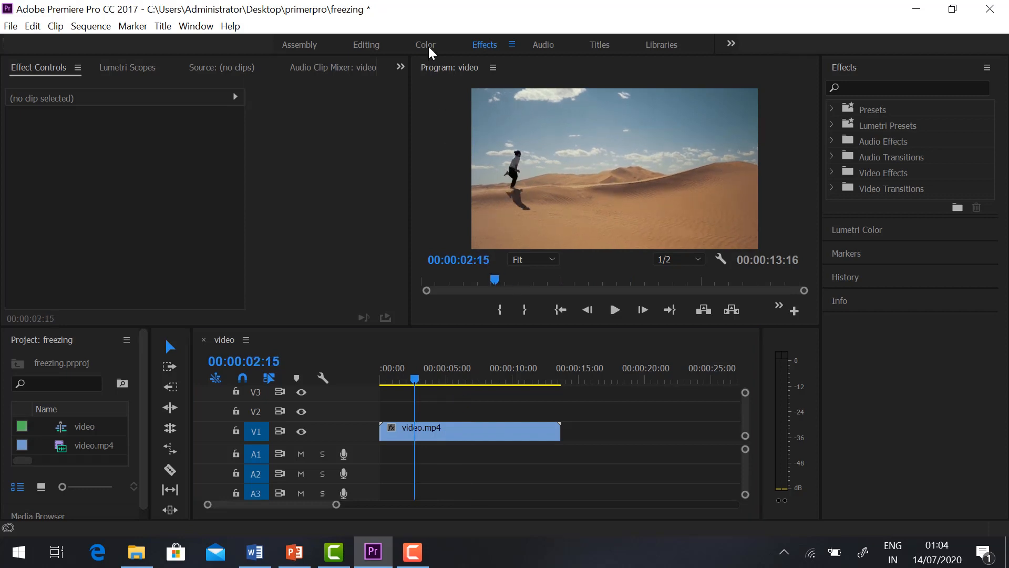
# Step: In the Color workspace, set the clip's creative intensity to about 187.7, vibrance to about 50.8 and saturation to about 156.9
pyautogui.click(427, 45)
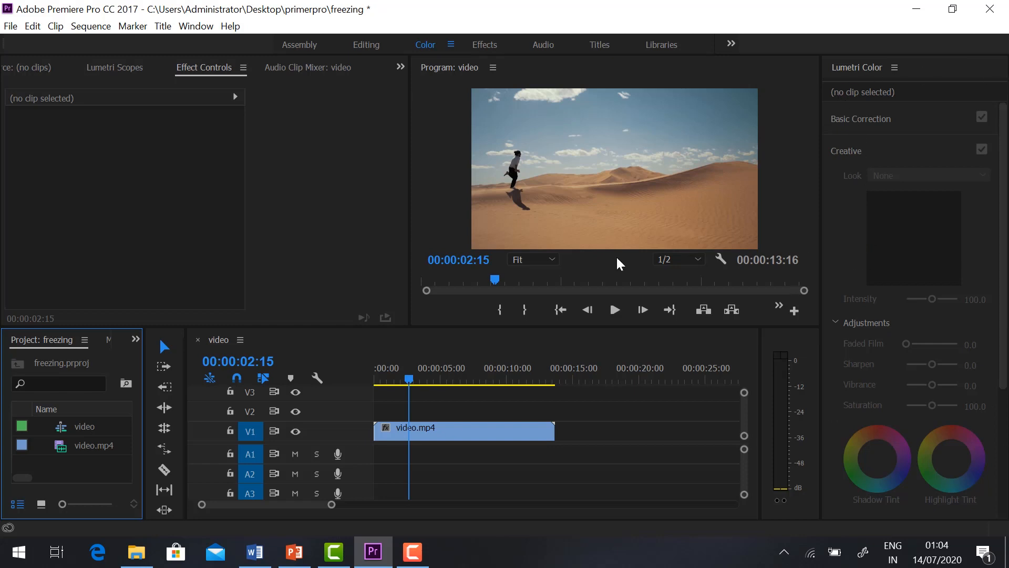
pyautogui.click(446, 430)
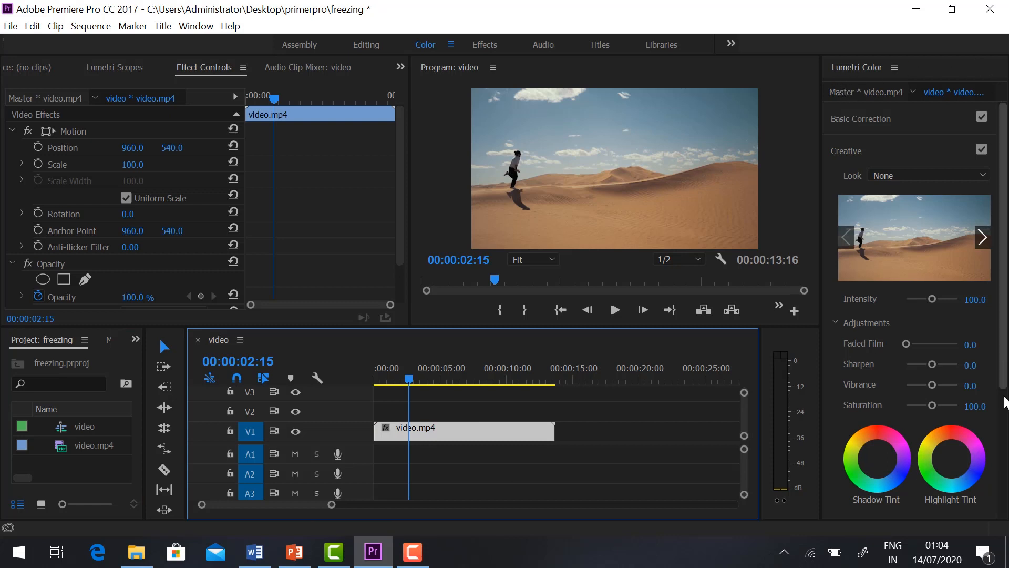
pyautogui.click(928, 343)
pyautogui.moveTo(931, 298)
pyautogui.mouseDown()
pyautogui.moveTo(948, 300)
pyautogui.moveTo(937, 298)
pyautogui.mouseUp()
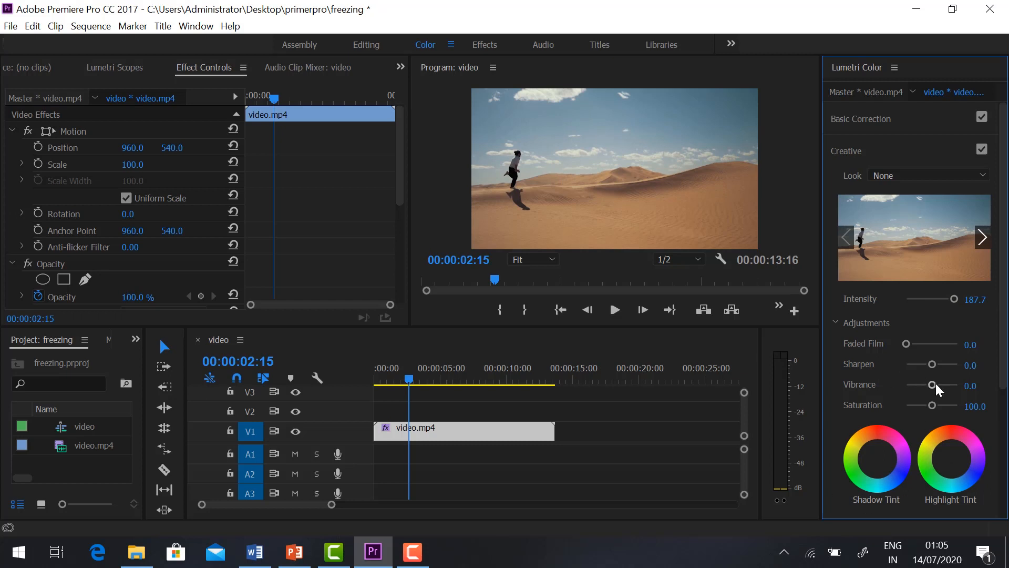
pyautogui.moveTo(932, 384); pyautogui.dragTo(938, 386)
pyautogui.moveTo(932, 405); pyautogui.dragTo(940, 406)
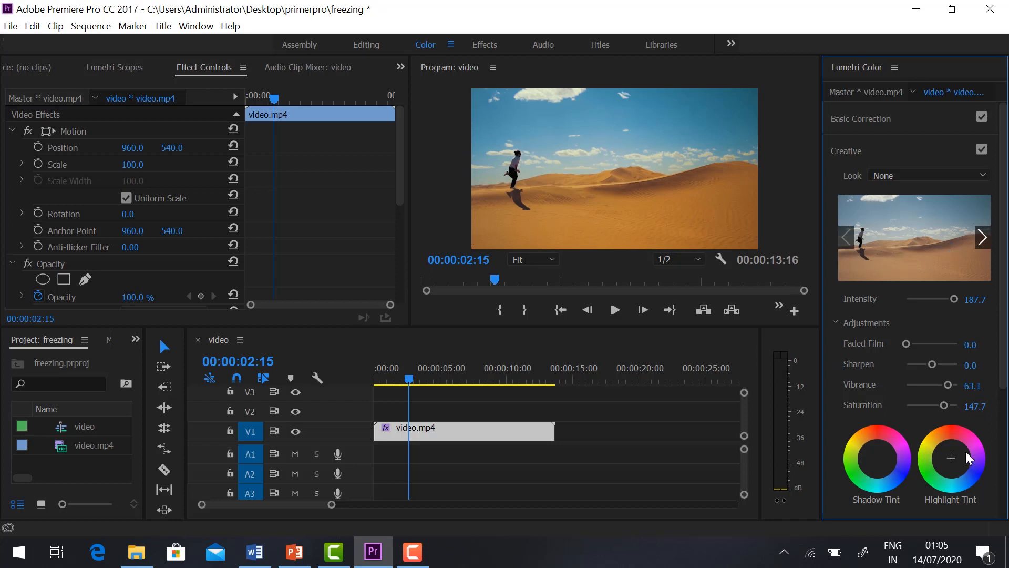
pyautogui.moveTo(941, 410)
pyautogui.mouseDown()
pyautogui.moveTo(912, 412)
pyautogui.moveTo(946, 408)
pyautogui.mouseUp()
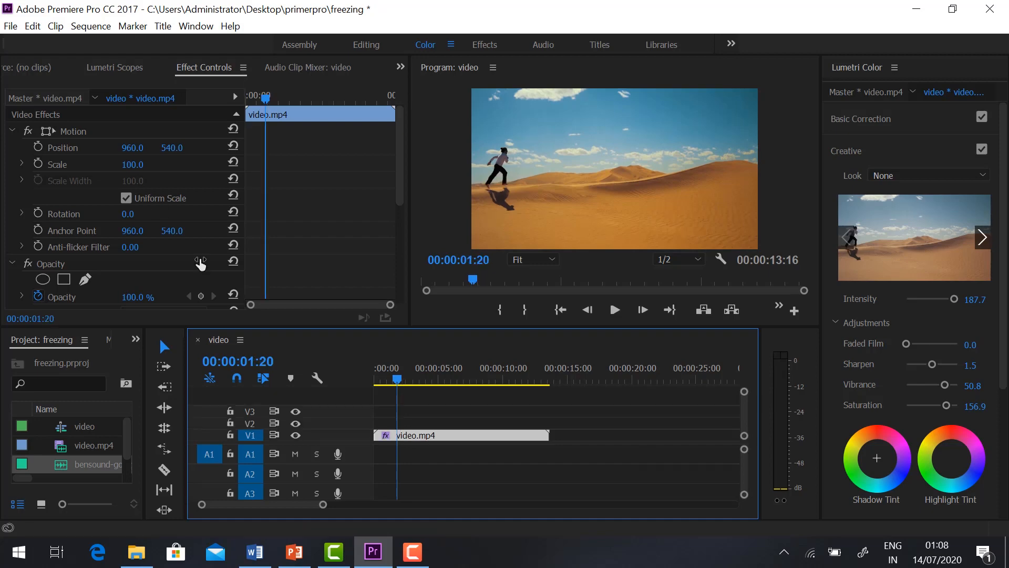
# Step: Set the blend mode of the video.mp4 clip on V1 to Darken
pyautogui.click(422, 436)
pyautogui.scroll(-4, 149, 176)
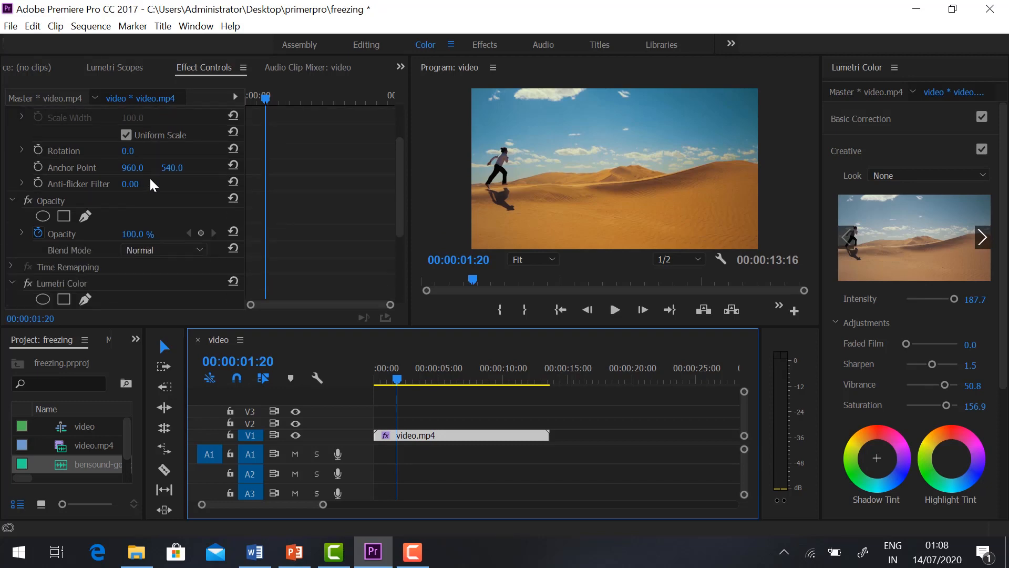
pyautogui.click(159, 233)
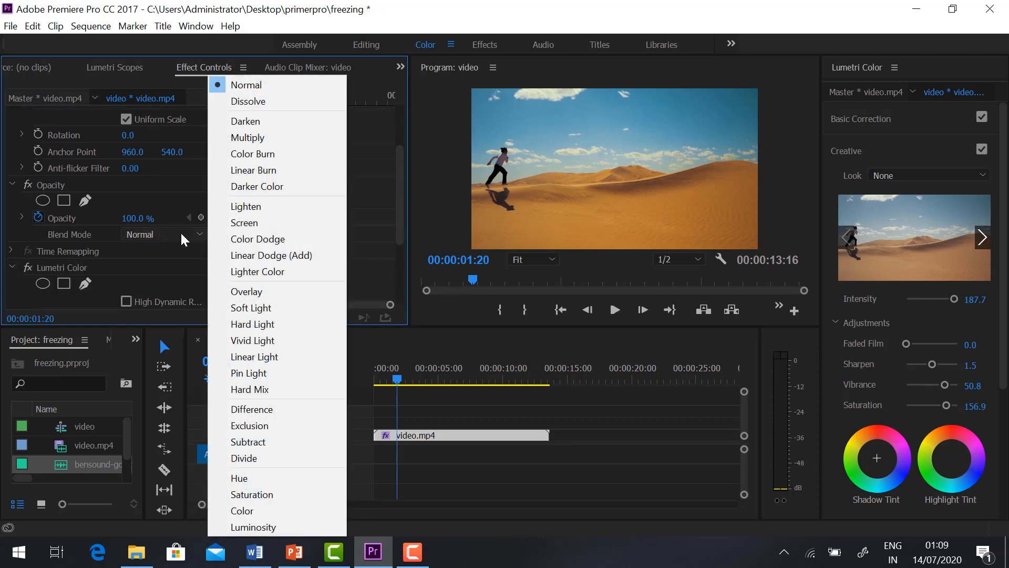
pyautogui.click(255, 121)
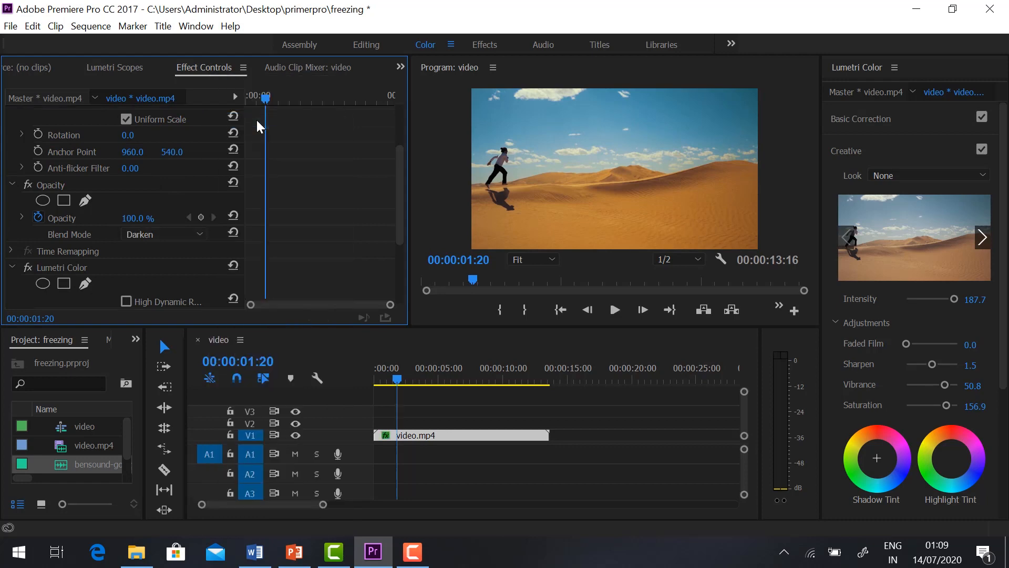
# Step: Duplicate the video.mp4 clip onto tracks V2 and V3 and onto an added video track V4, all starting at zero
pyautogui.click(423, 433)
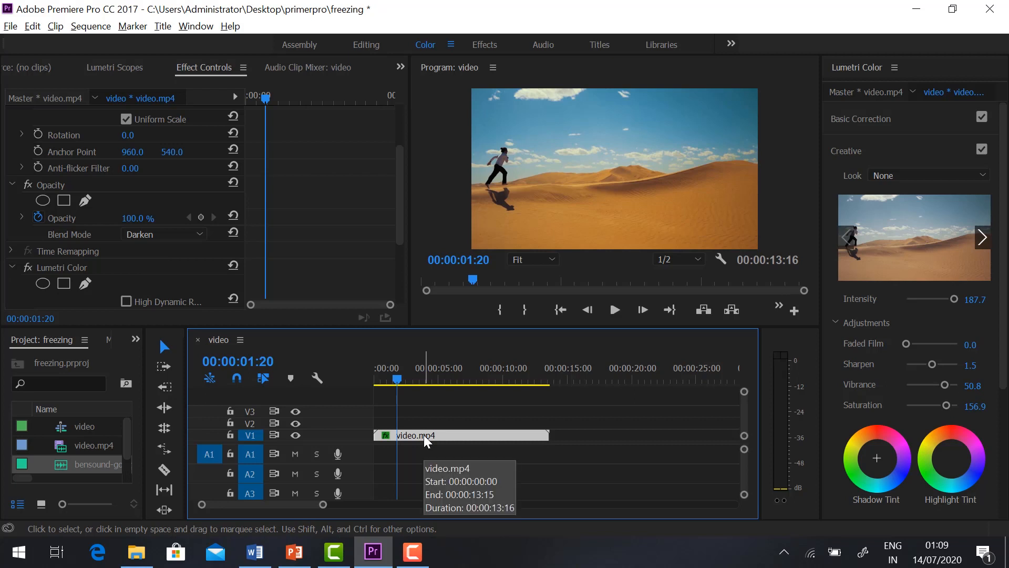
pyautogui.moveTo(424, 433); pyautogui.dragTo(431, 412)
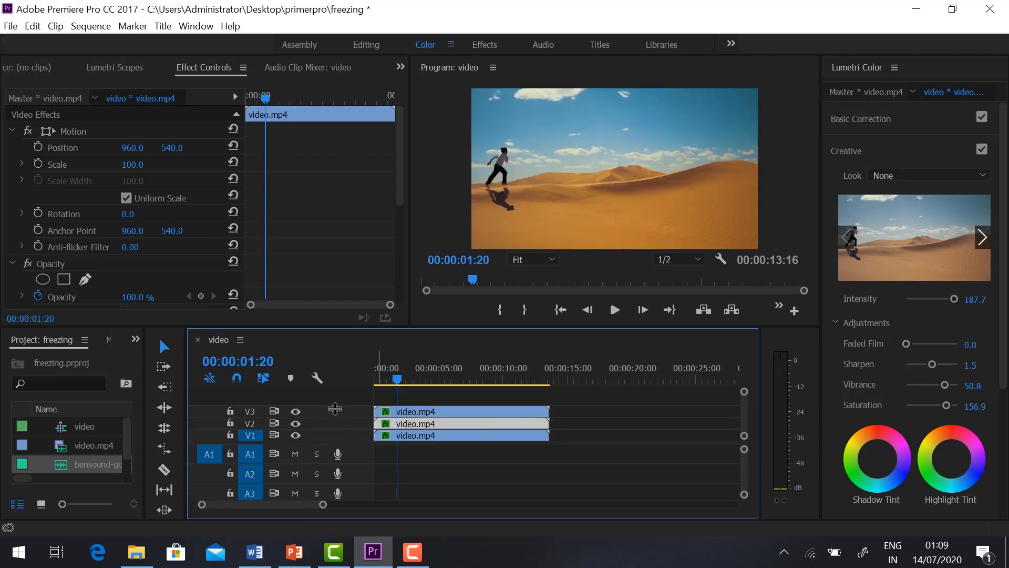
pyautogui.moveTo(334, 417); pyautogui.dragTo(334, 411)
pyautogui.rightClick(333, 408)
pyautogui.click(394, 266)
pyautogui.moveTo(443, 411); pyautogui.dragTo(447, 394)
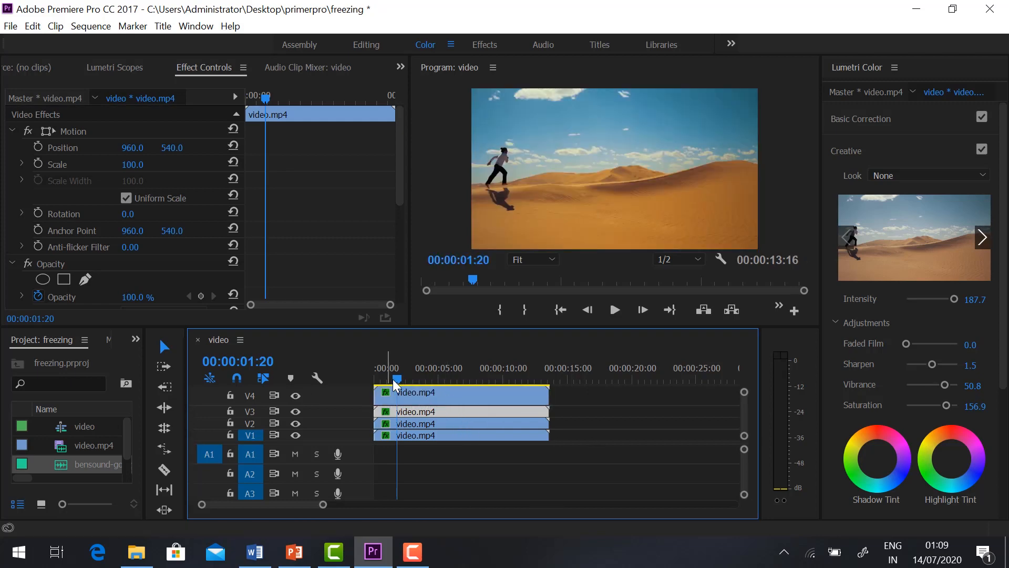
# Step: Return the playhead to the sequence start and turn off the output of tracks V4, V3 and V2
pyautogui.click(421, 423)
pyautogui.press('Home')
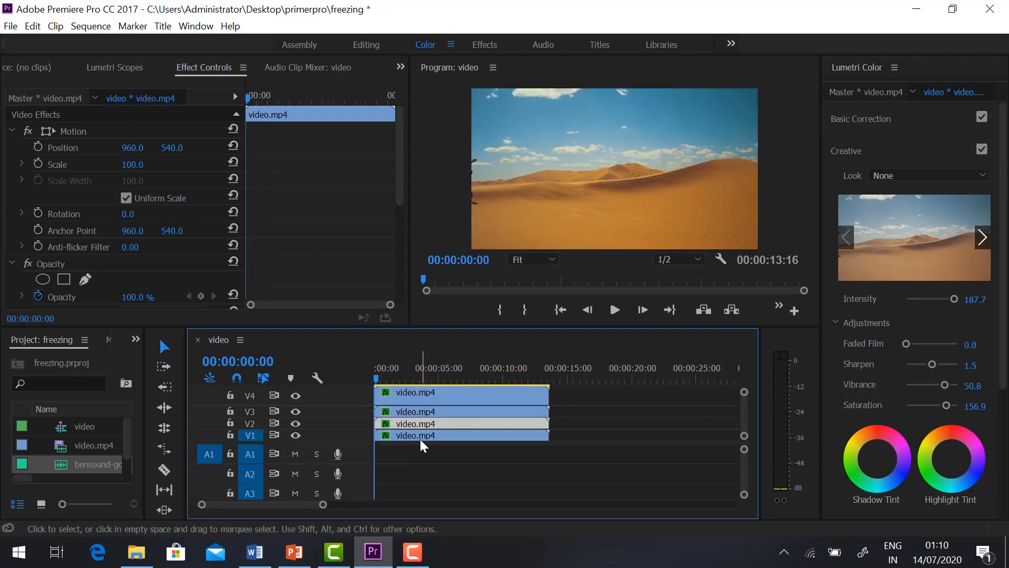
pyautogui.click(296, 395)
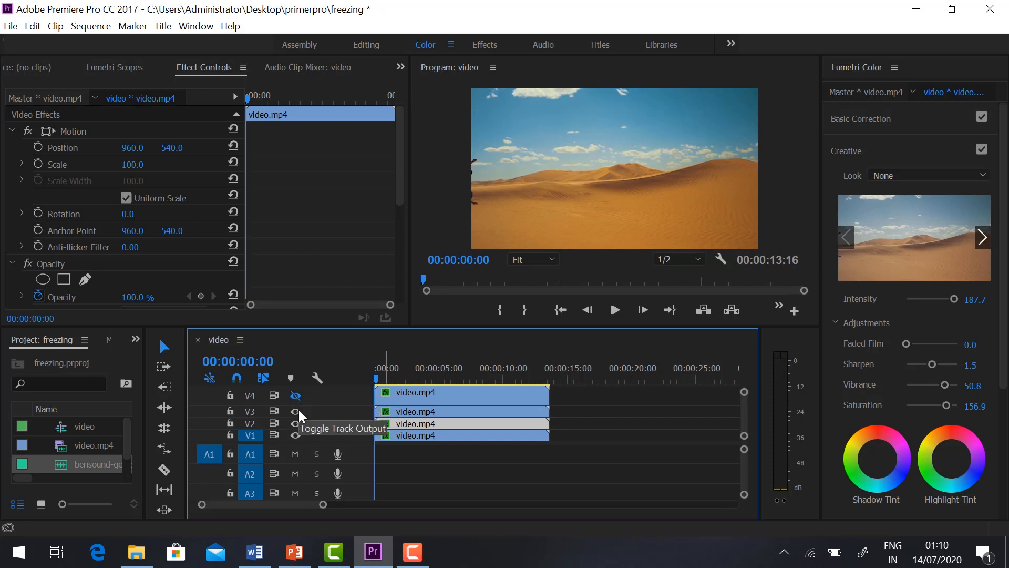
pyautogui.click(296, 411)
pyautogui.click(296, 423)
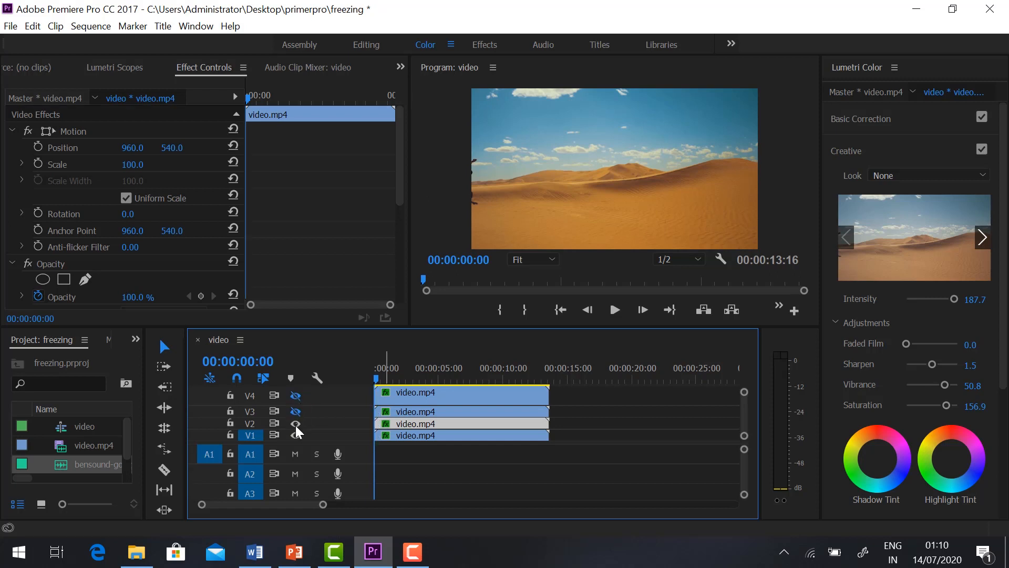
# Step: Play the sequence from the start and stop at 00:00:02:00, where the man is in mid-stride
pyautogui.click(396, 439)
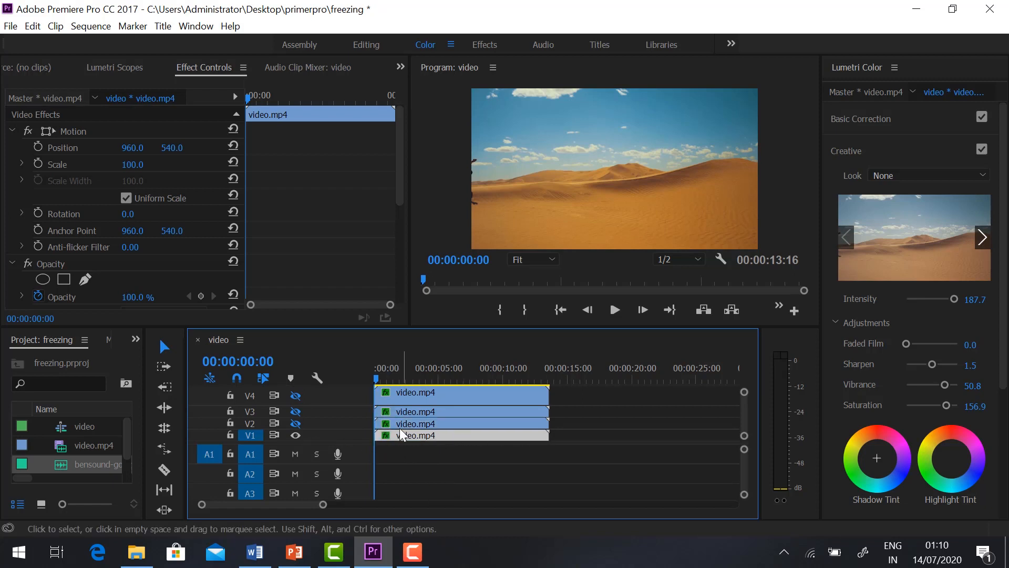
pyautogui.click(395, 422)
pyautogui.click(405, 410)
pyautogui.click(411, 396)
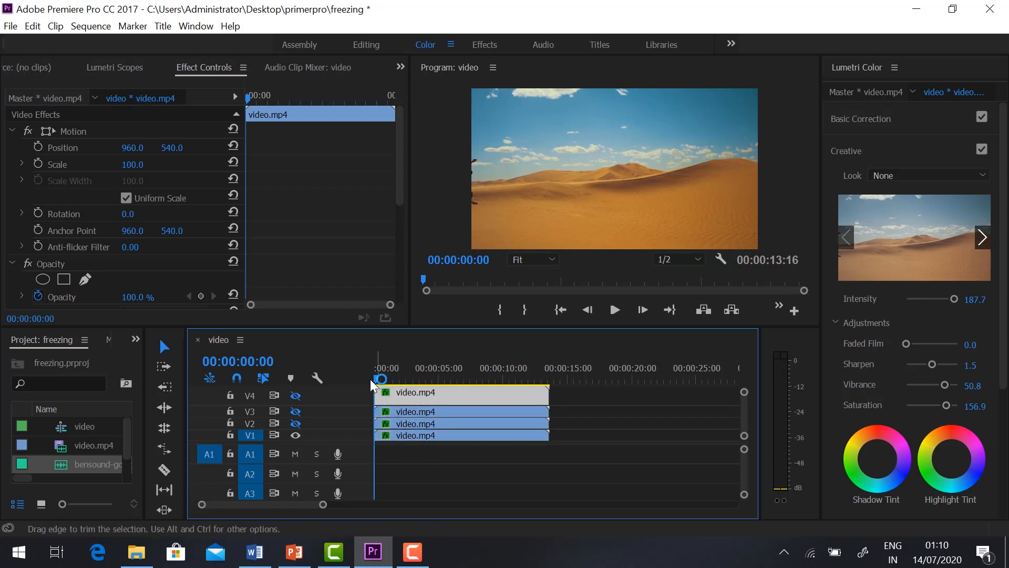
pyautogui.press('space')
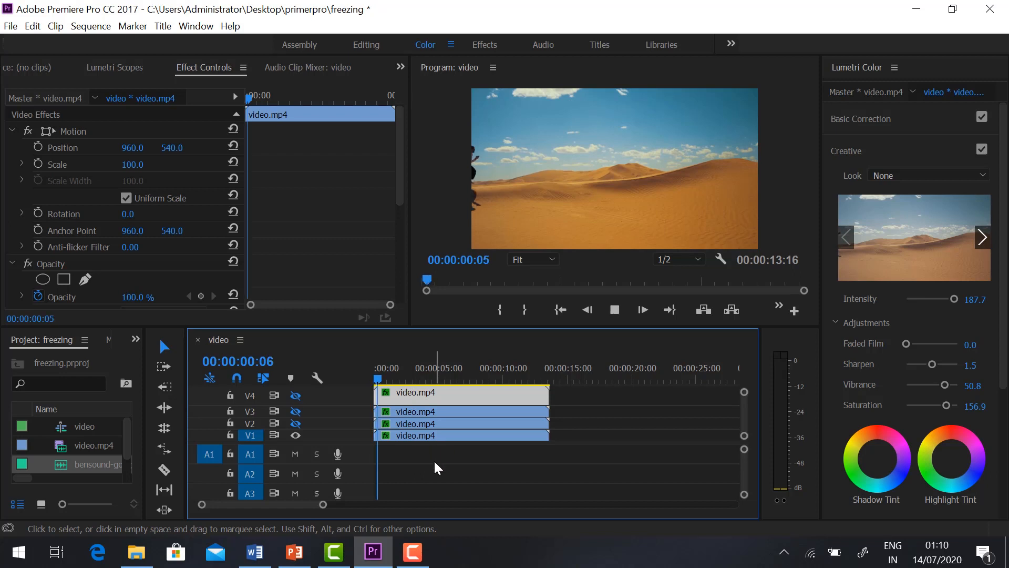
pyautogui.press('space')
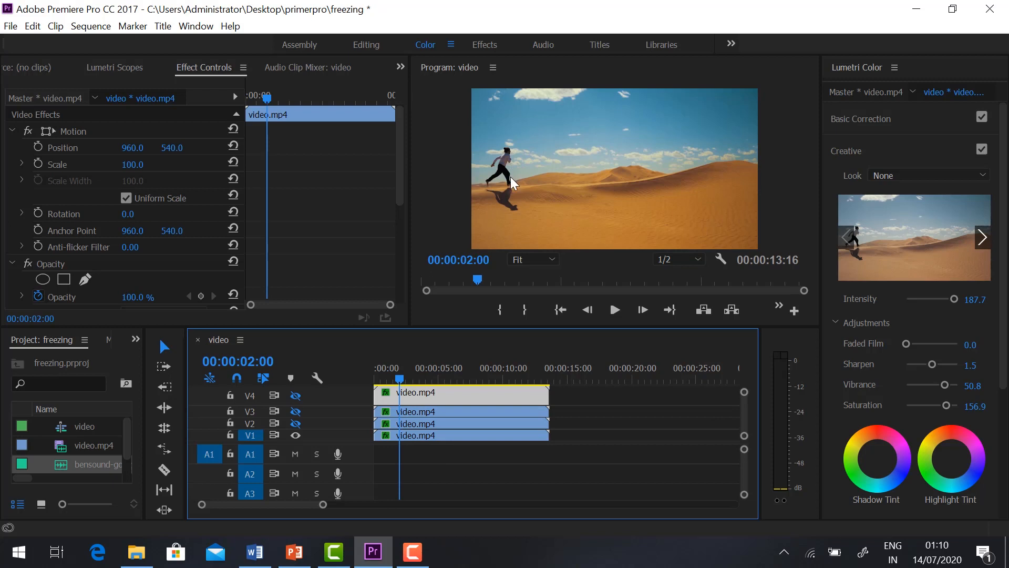
# Step: Turn on the output of track V2 and add a frame hold to its clip at 00:00:02:00
pyautogui.click(428, 424)
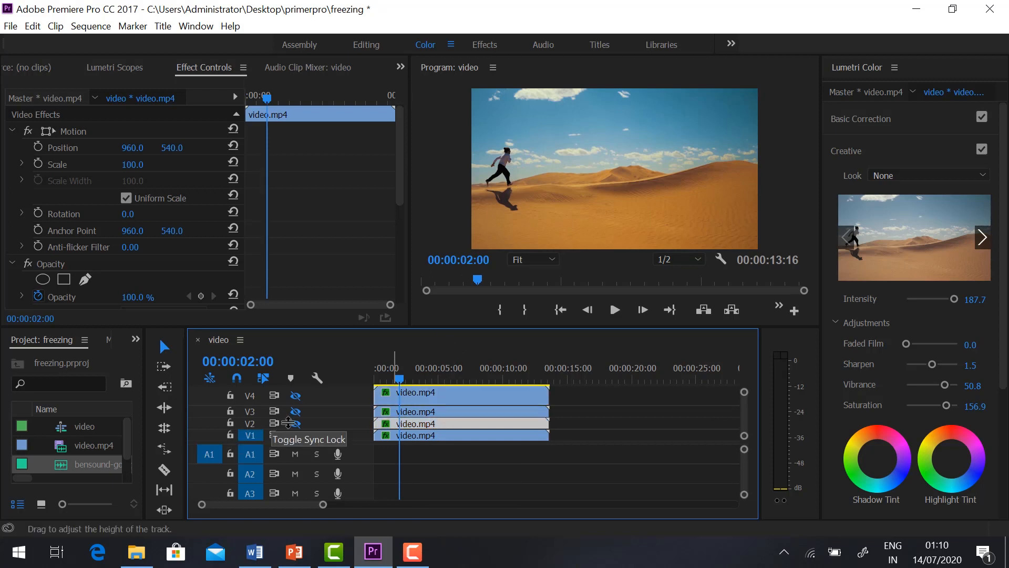
pyautogui.click(294, 424)
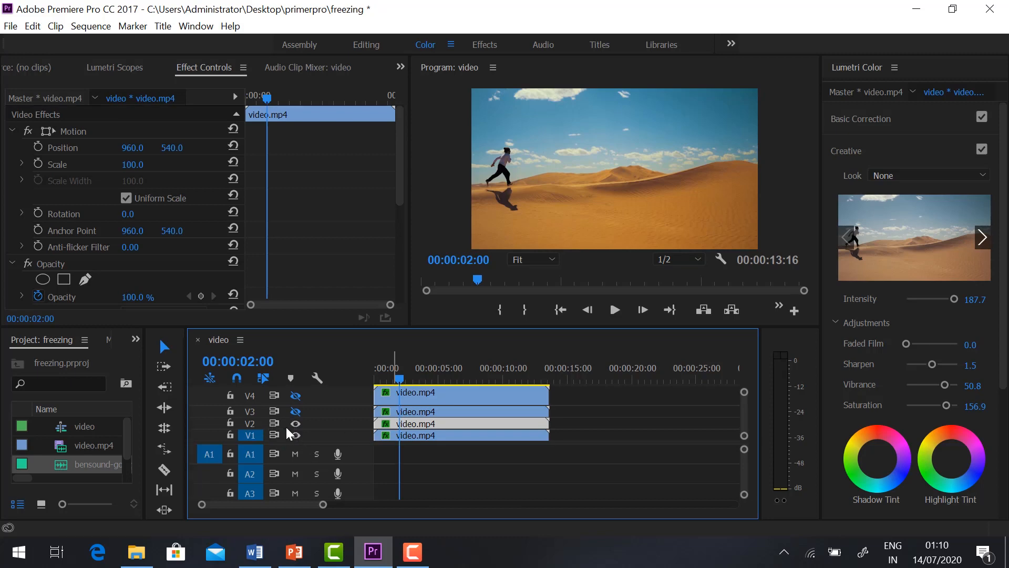
pyautogui.rightClick(419, 422)
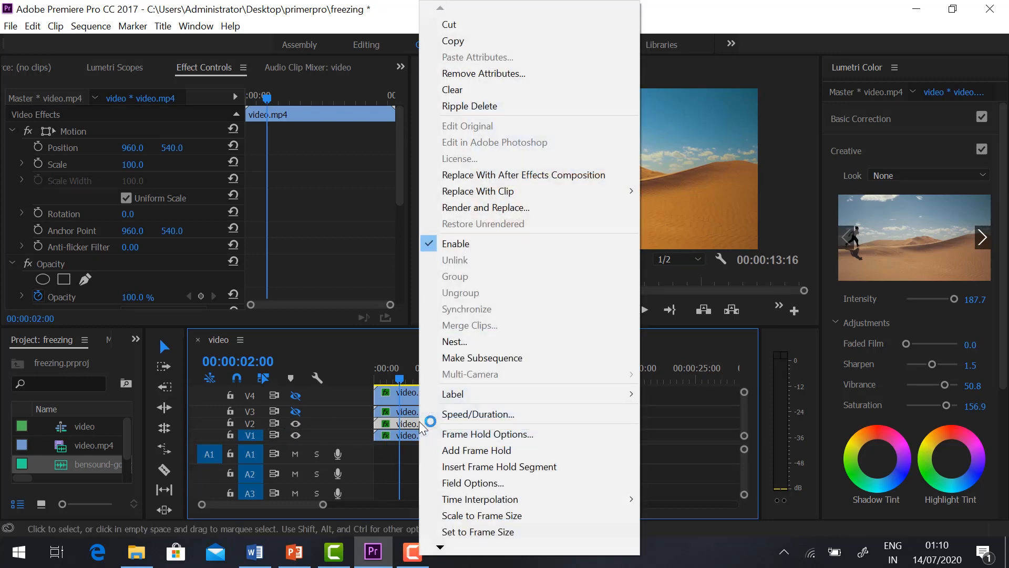
pyautogui.click(487, 454)
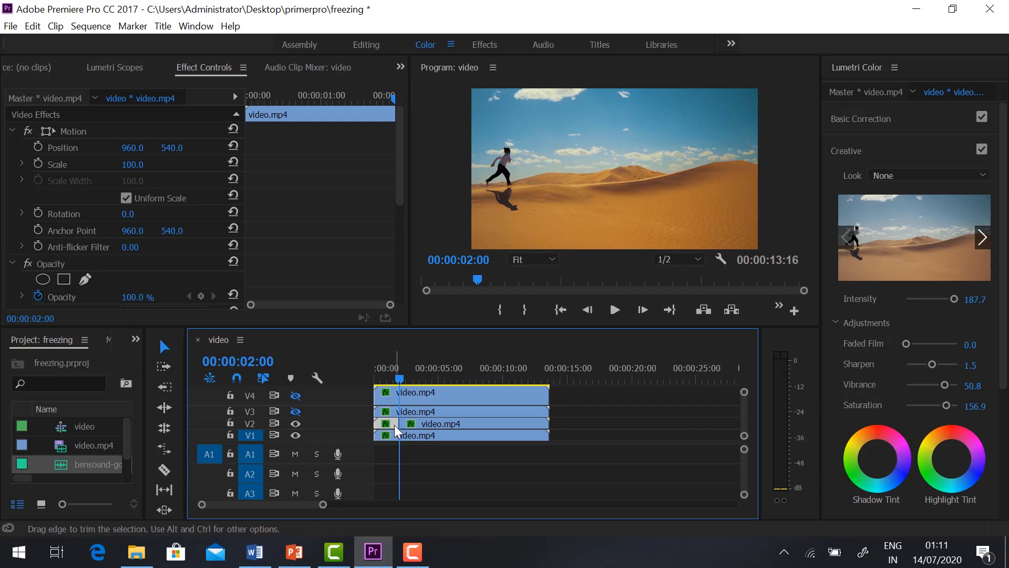
# Step: Delete the part of the V2 clip before its frame hold and play on to 00:00:03:23
pyautogui.press('Delete')
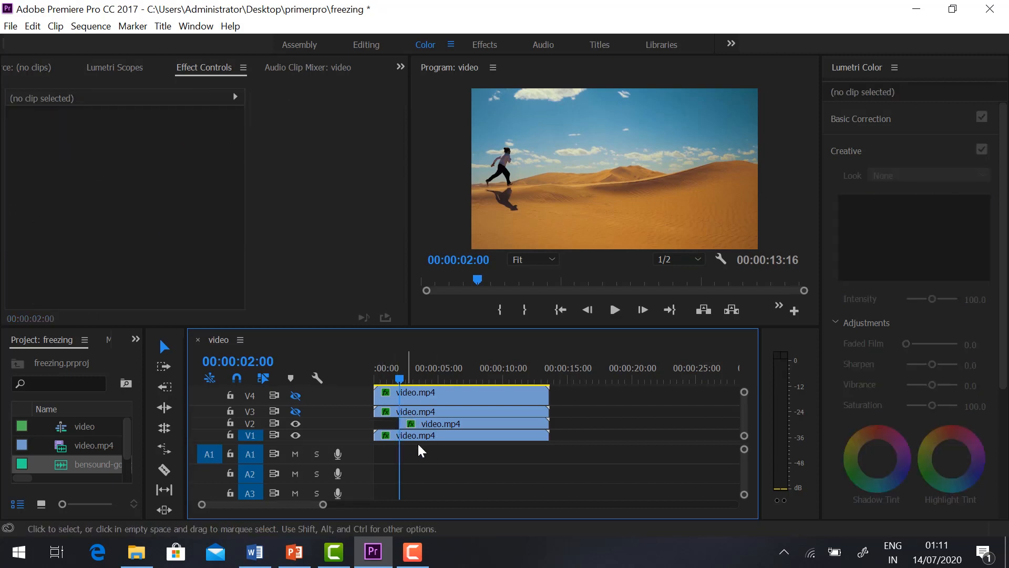
pyautogui.press('space')
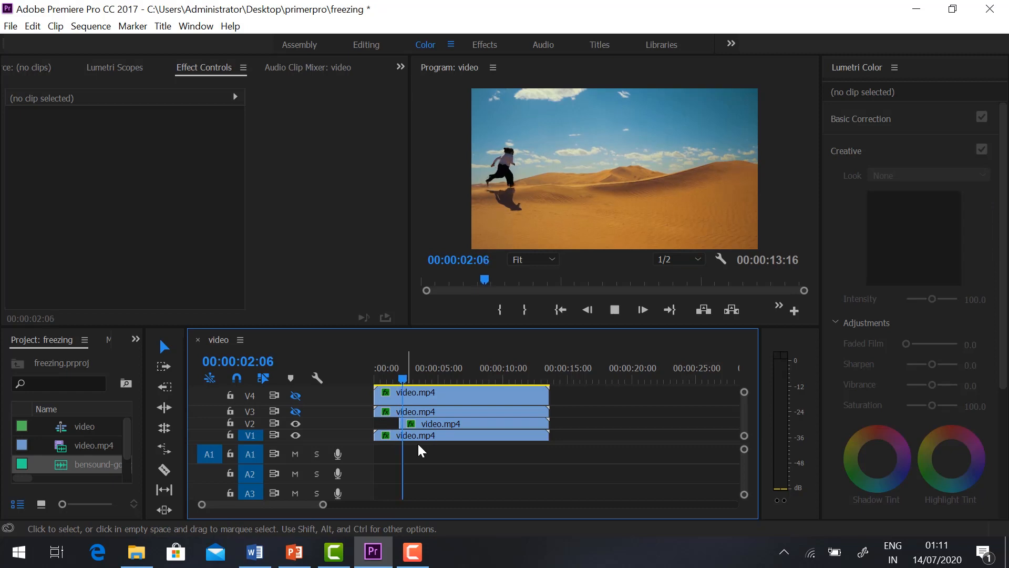
pyautogui.press('space')
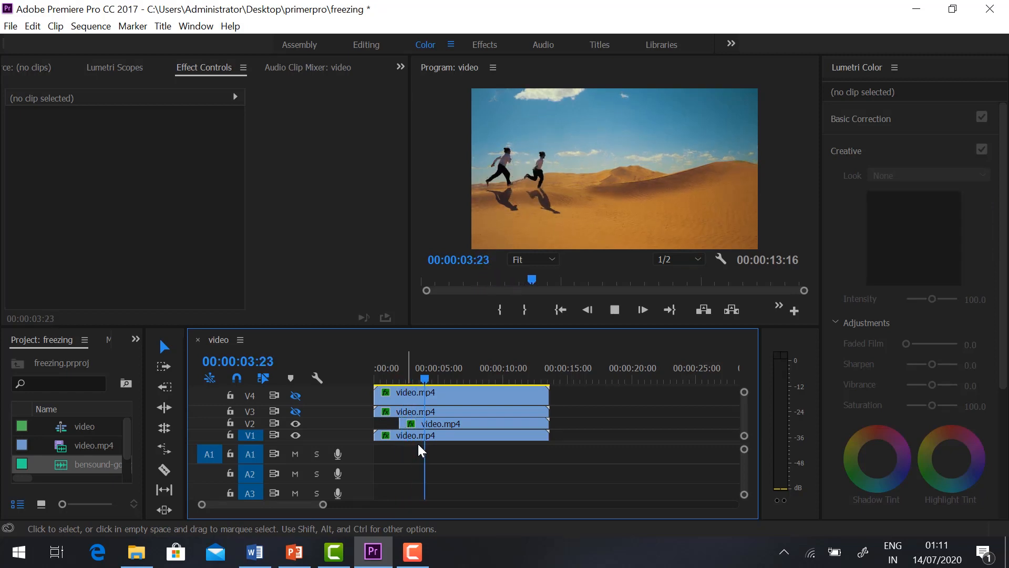
# Step: Turn on the output of track V3 and add a frame hold to its clip at 00:00:03:23
pyautogui.click(417, 439)
pyautogui.click(415, 411)
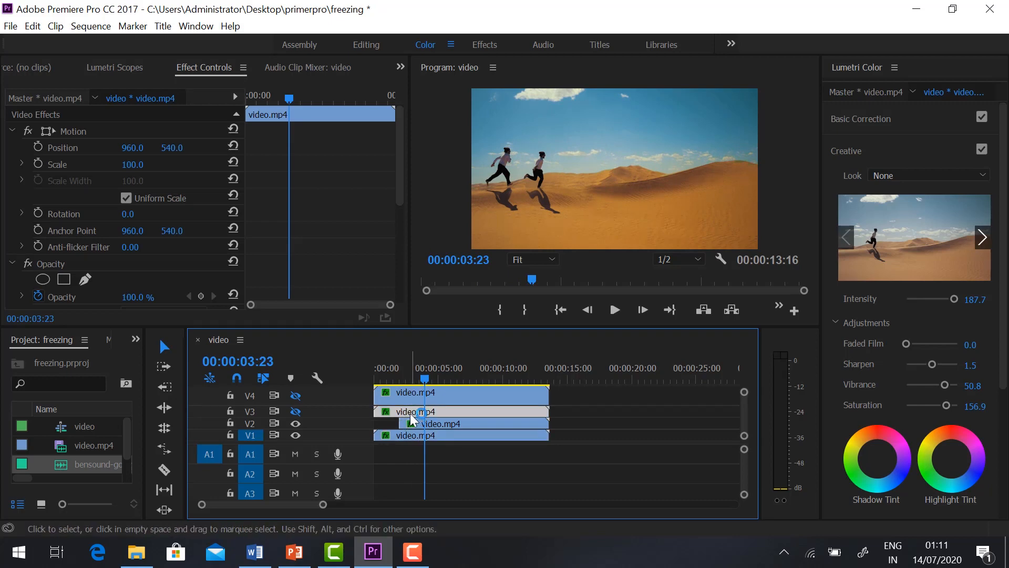
pyautogui.click(297, 411)
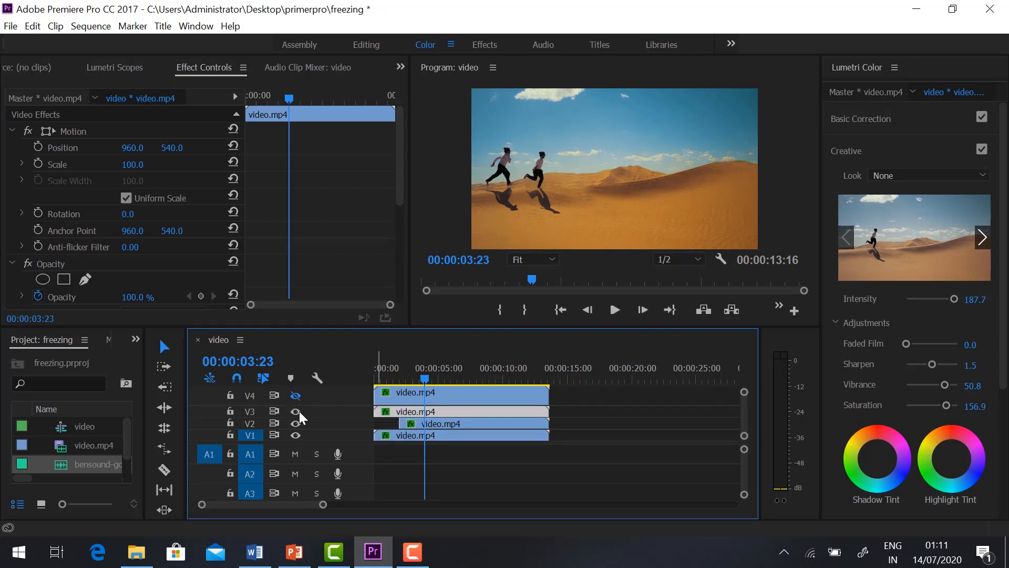
pyautogui.rightClick(427, 411)
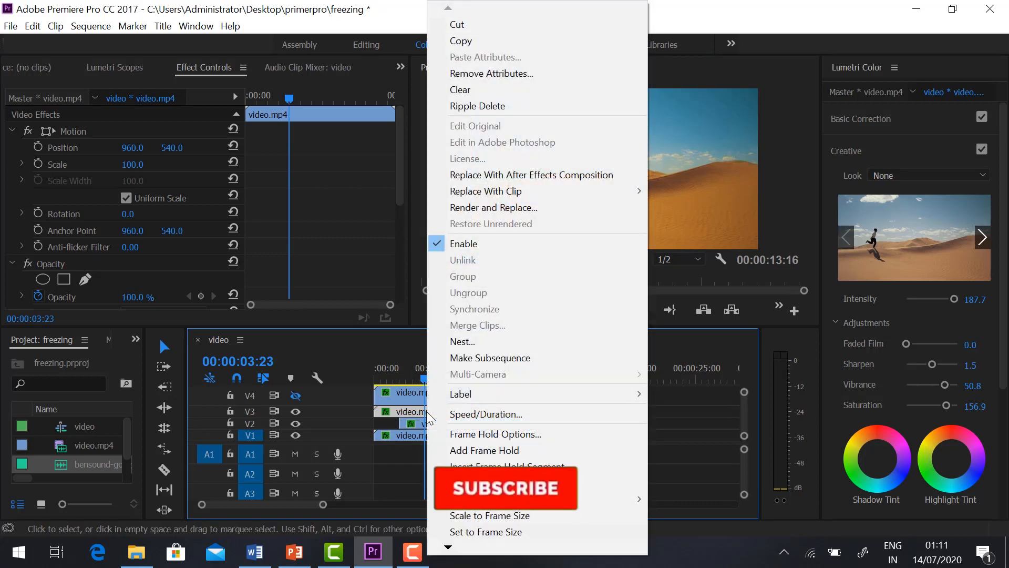
pyautogui.click(479, 451)
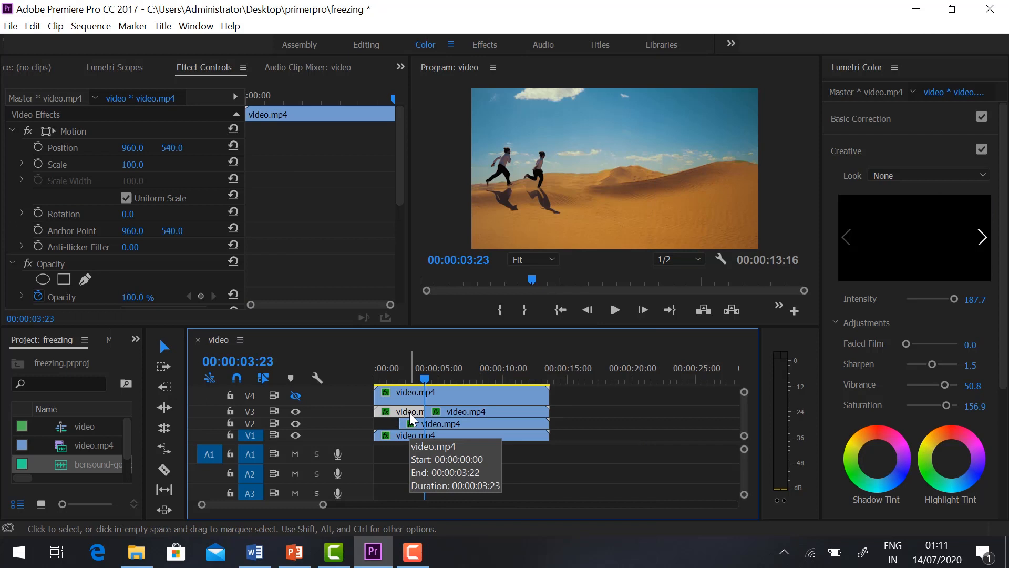
# Step: Delete the part of the V3 clip before its frame hold and play on to 00:00:05:22
pyautogui.press('Delete')
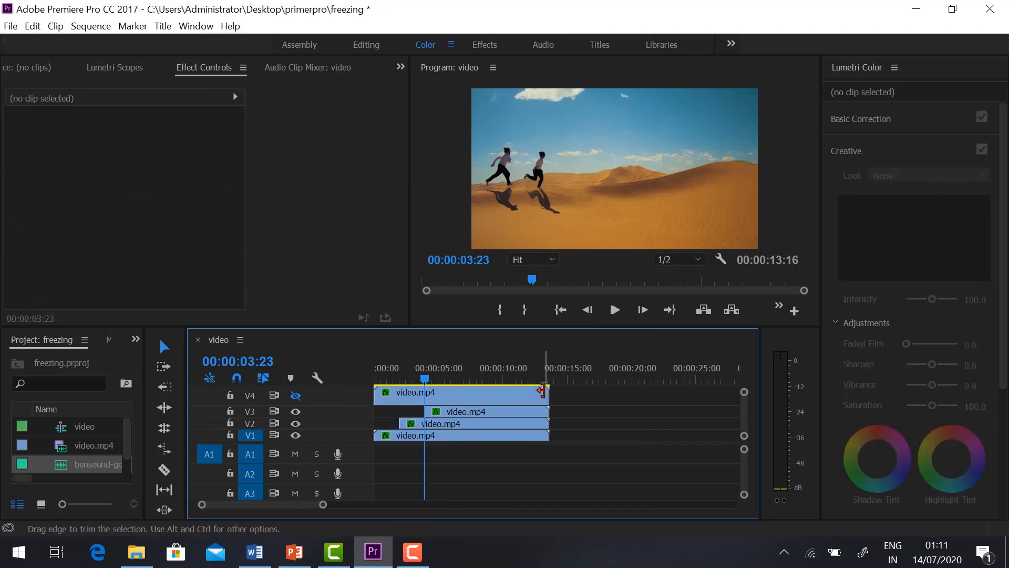
pyautogui.press('space')
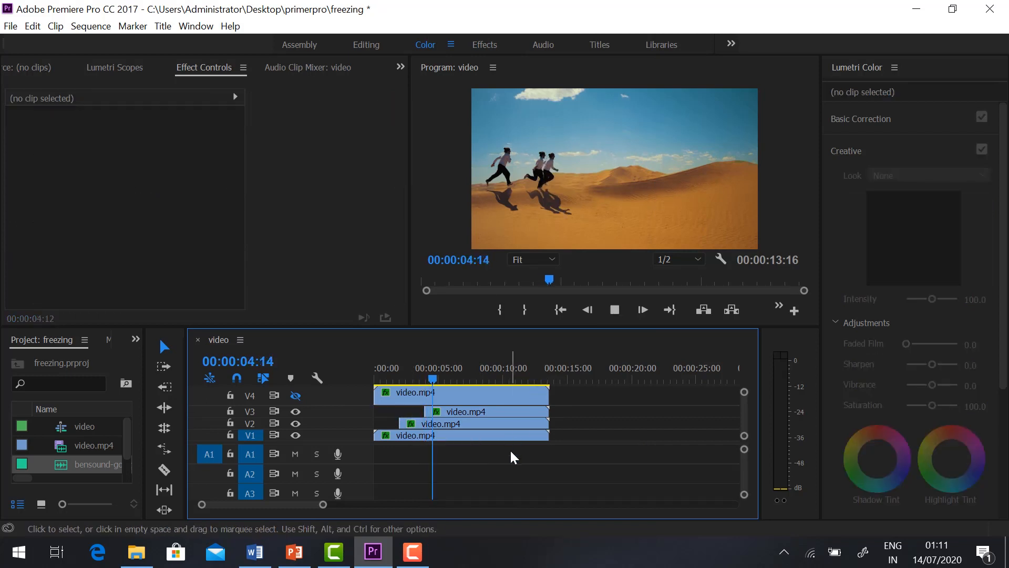
pyautogui.press('space')
pyautogui.click(428, 377)
pyautogui.press('space')
pyautogui.press('space')
# Step: Freeze the V4 clip from 00:00:05:22, removing the part before that point, and turn on the track's output
pyautogui.click(448, 390)
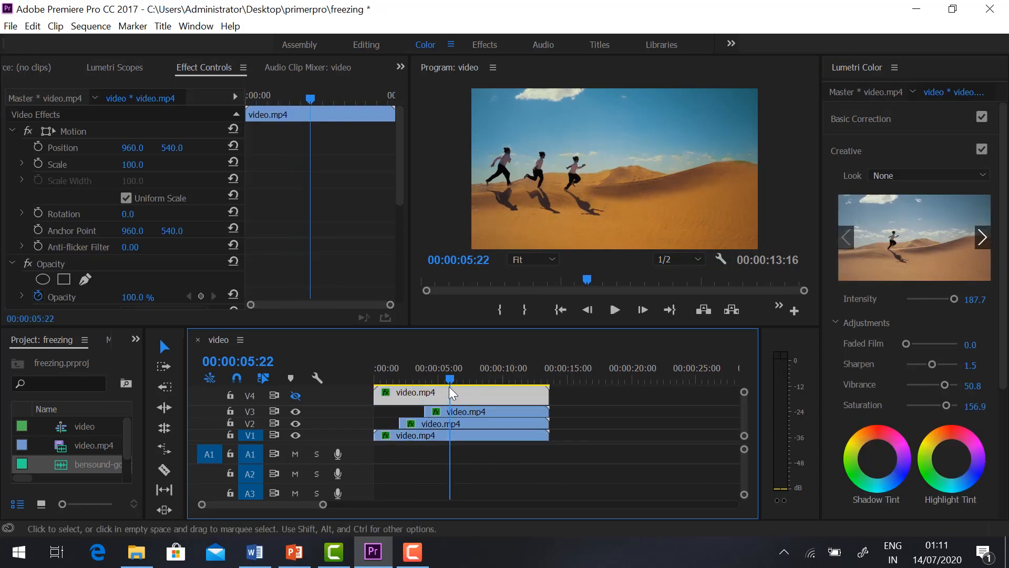
pyautogui.hotkey('ctrl', 'k')
pyautogui.click(423, 395)
pyautogui.press('Delete')
pyautogui.click(295, 396)
pyautogui.rightClick(339, 426)
pyautogui.click(370, 256)
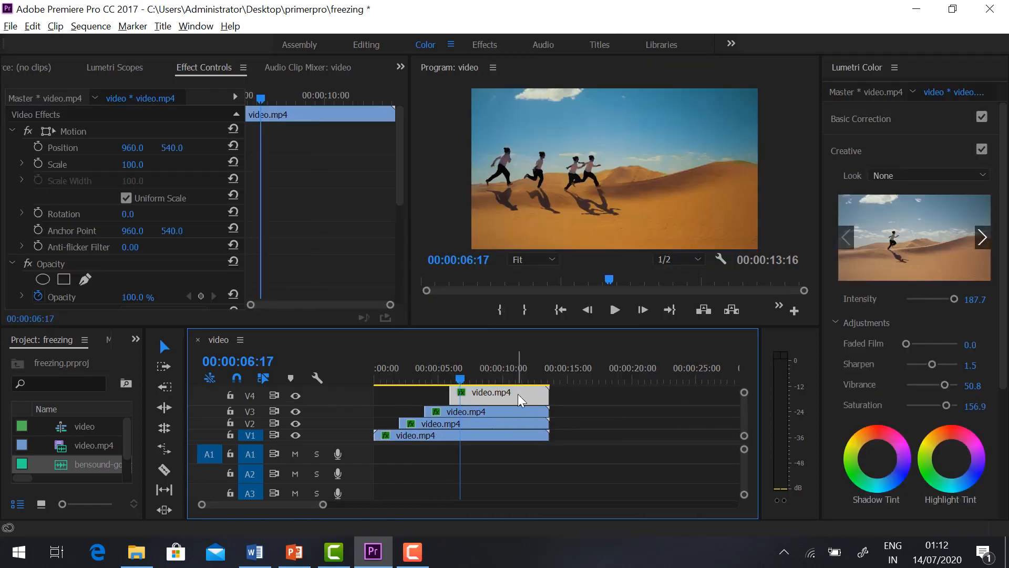
# Step: Place a copy of the V4 clip on an added track V5 and add a frame hold to it at 00:00:07:20
pyautogui.click(518, 393)
pyautogui.press('space')
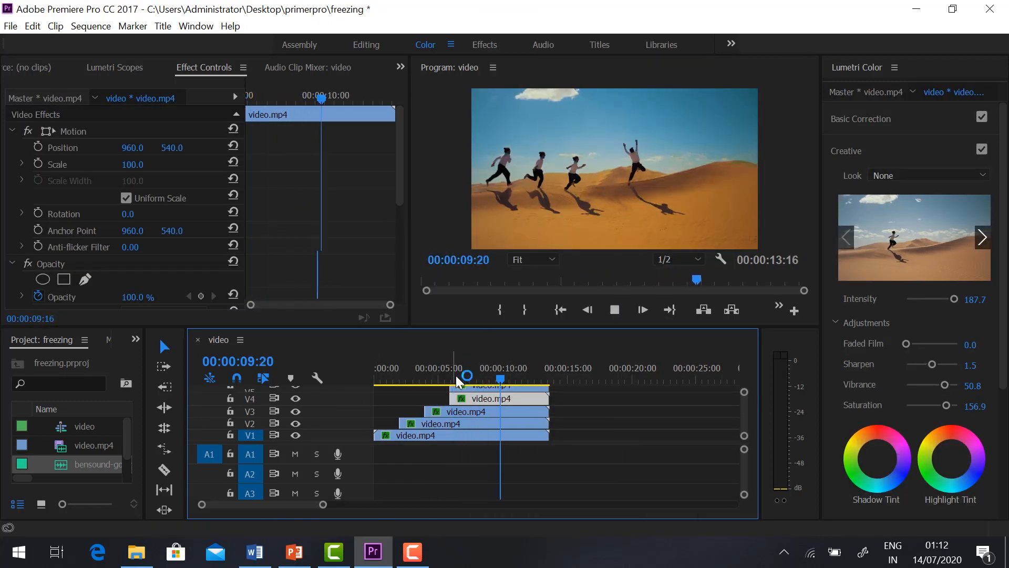
pyautogui.rightClick(489, 398)
pyautogui.click(540, 467)
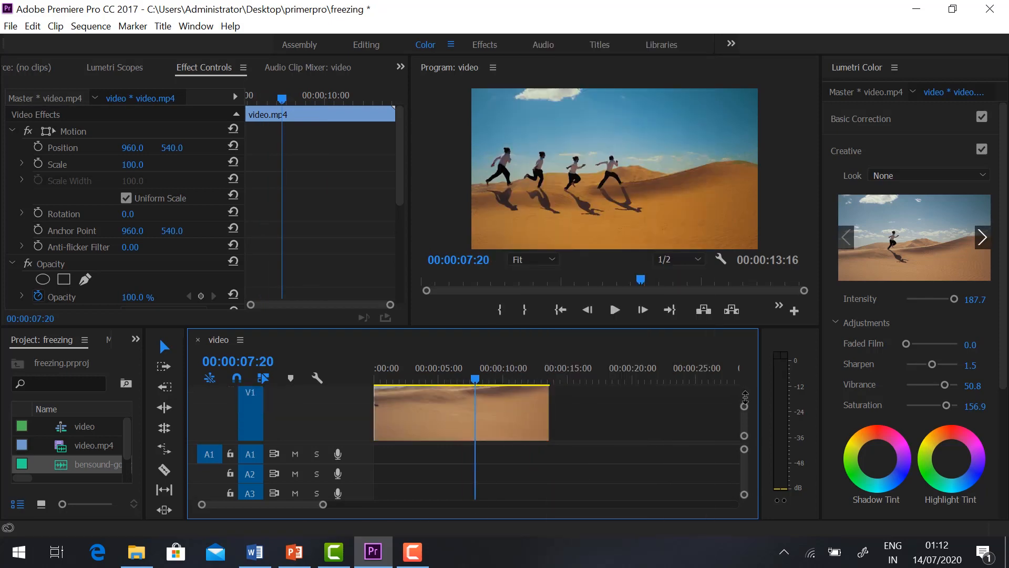
pyautogui.moveTo(471, 324); pyautogui.dragTo(471, 295)
pyautogui.rightClick(494, 370)
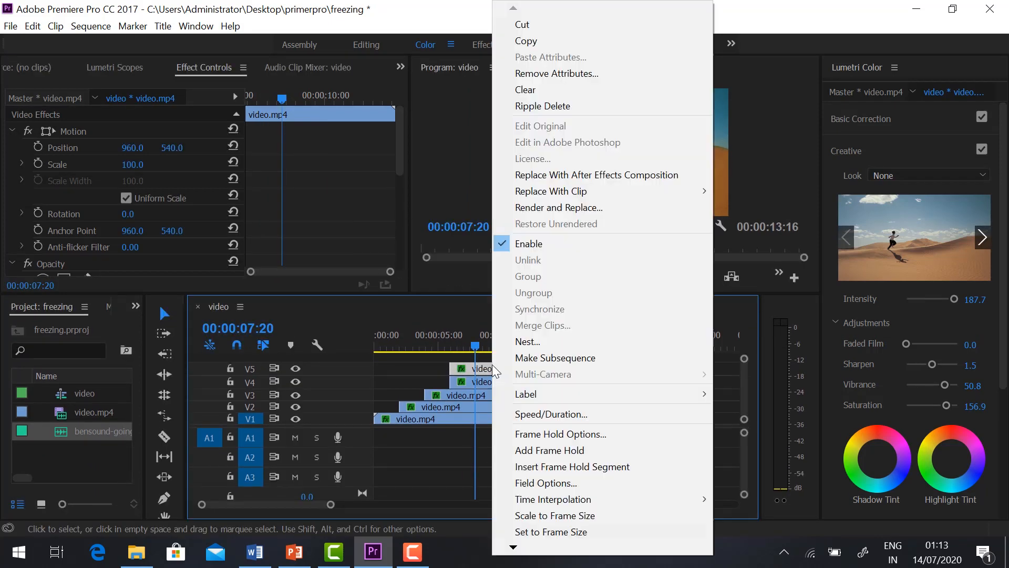
pyautogui.click(525, 450)
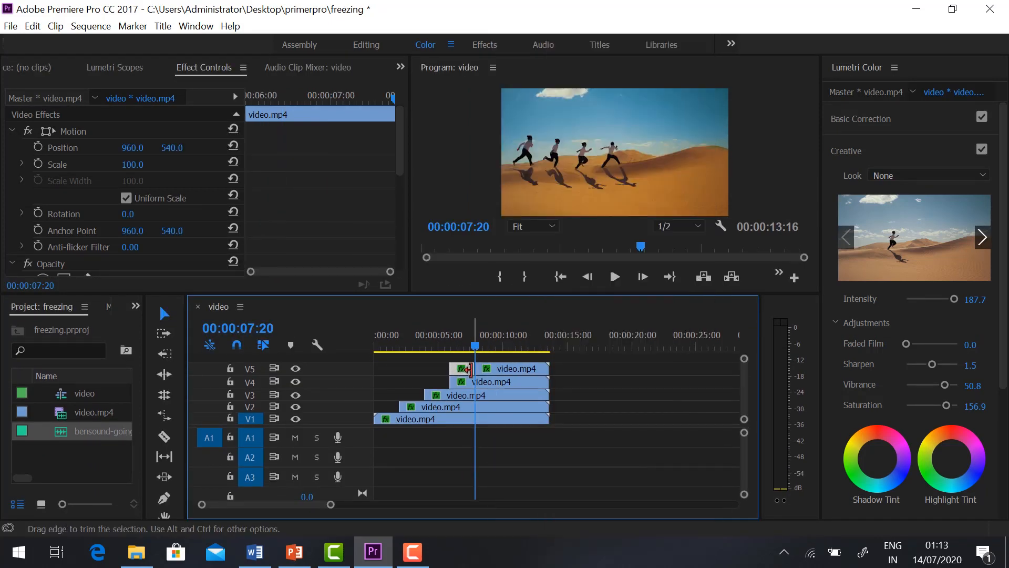
# Step: Play through the stacked clones, stop at 00:00:12:07 and select the V1 clip
pyautogui.click(375, 351)
pyautogui.press('space')
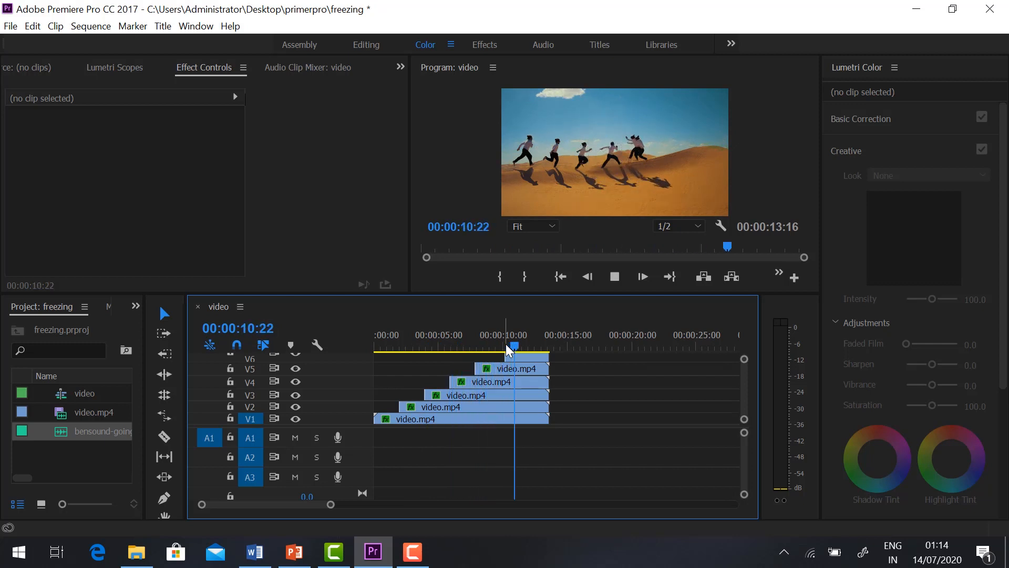
pyautogui.press('space')
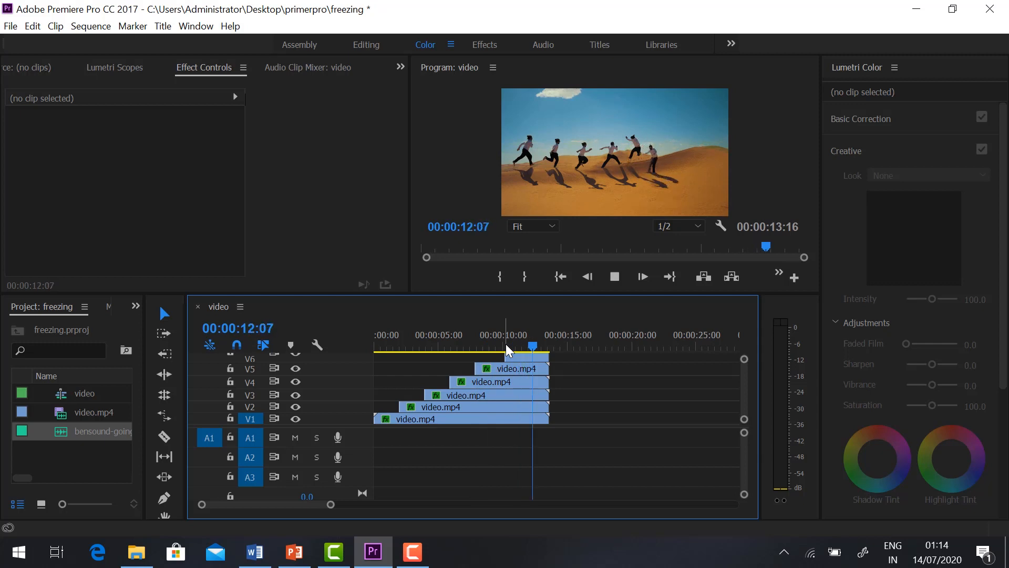
pyautogui.press('d')
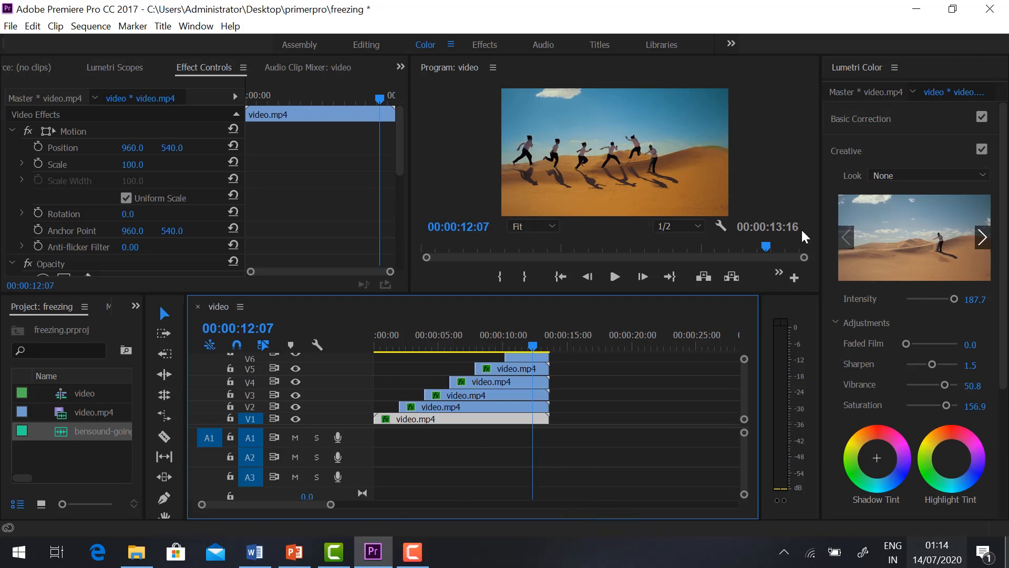
# Step: Import the bensound-goinghigher music file and place it on track A1 at the start of the sequence
pyautogui.click(11, 26)
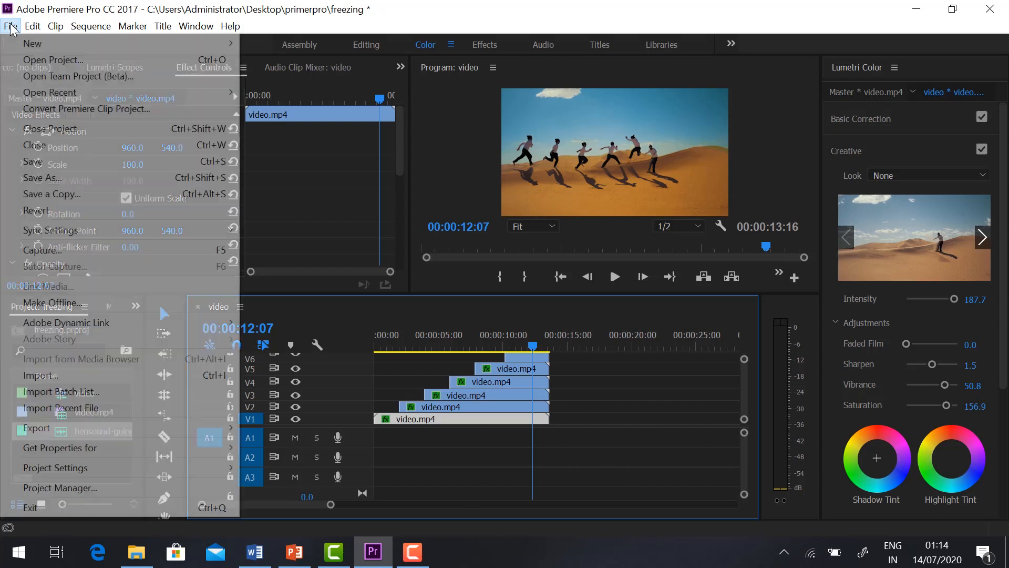
pyautogui.click(55, 376)
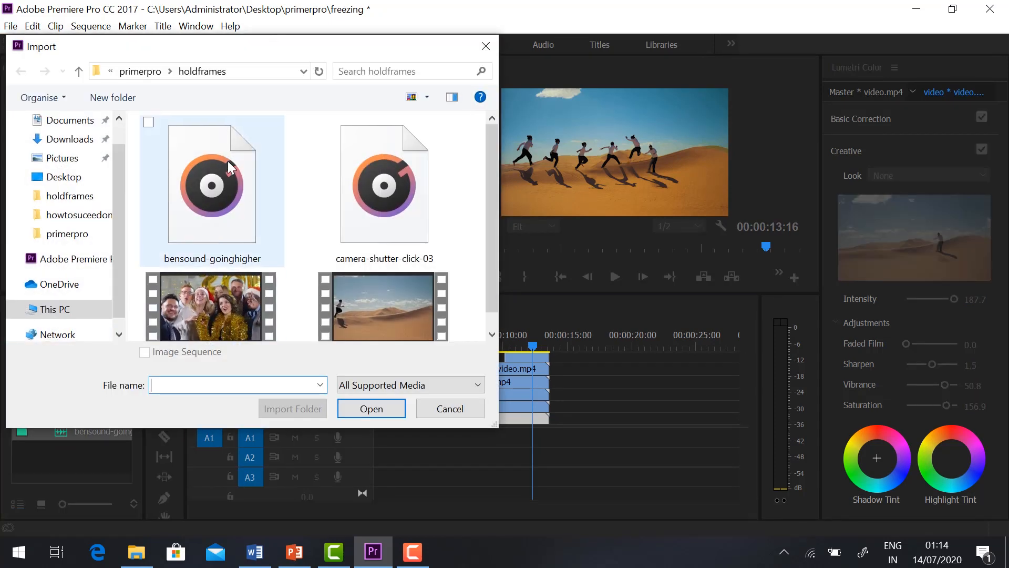
pyautogui.click(228, 161)
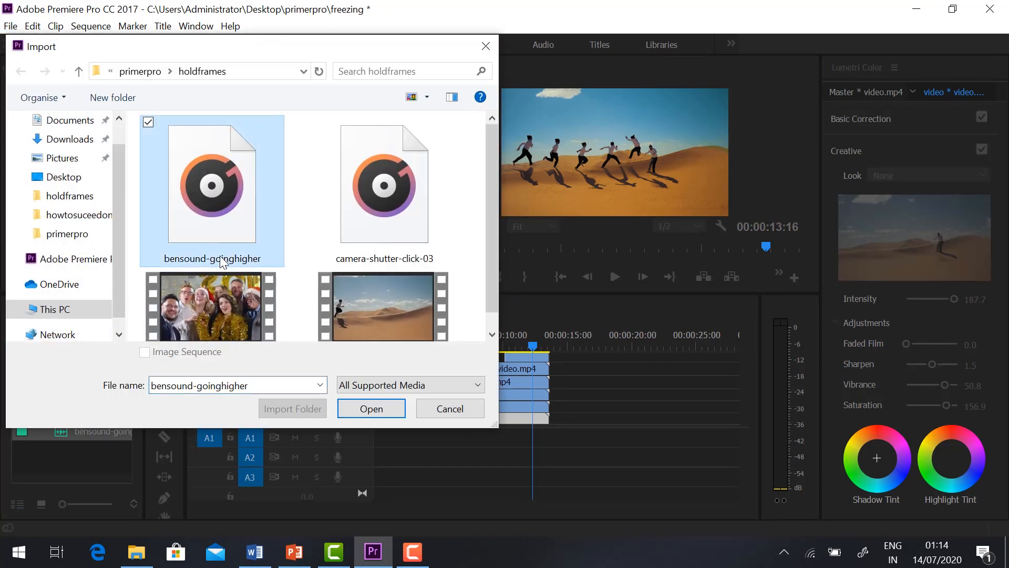
pyautogui.click(367, 410)
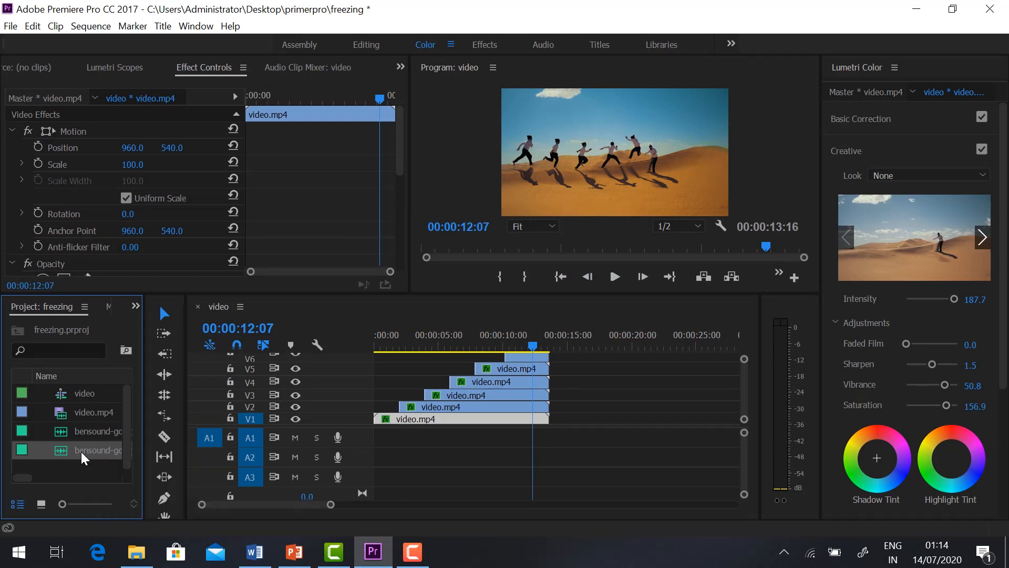
pyautogui.moveTo(80, 452); pyautogui.dragTo(378, 443)
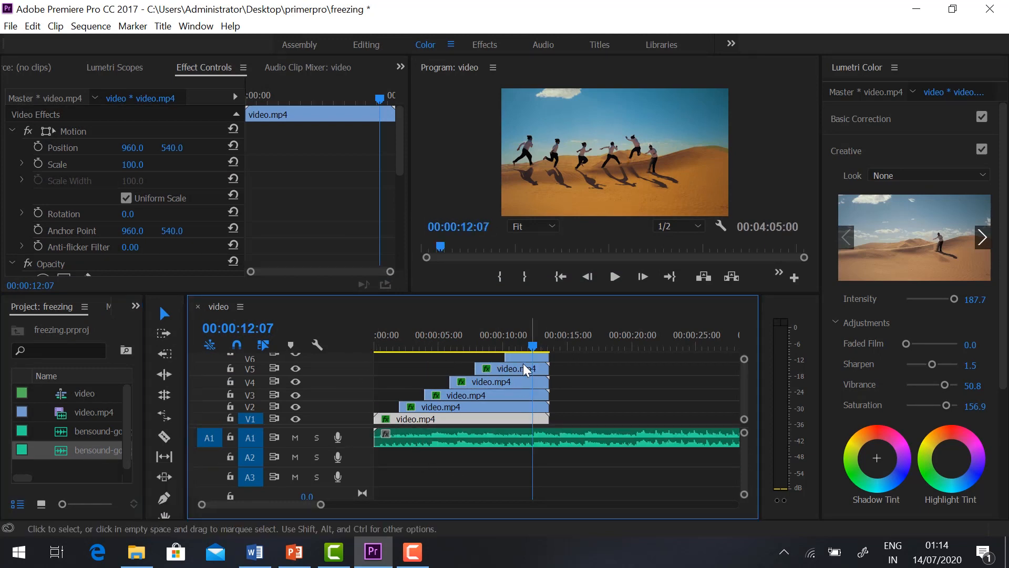
# Step: Trim the end of the music on track A1 to match the end of the video clips
pyautogui.moveTo(321, 505); pyautogui.dragTo(576, 519)
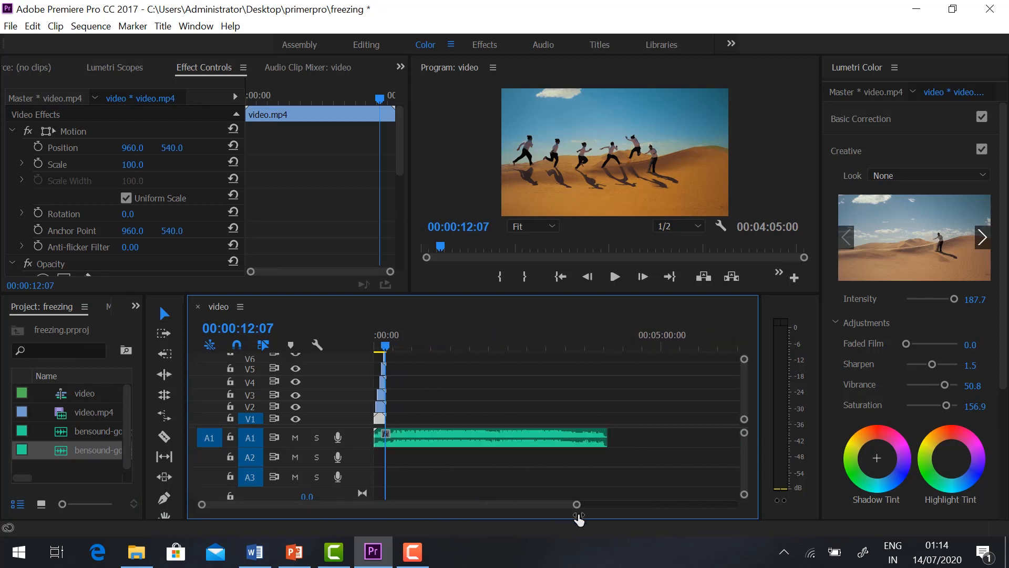
pyautogui.moveTo(603, 436); pyautogui.dragTo(383, 437)
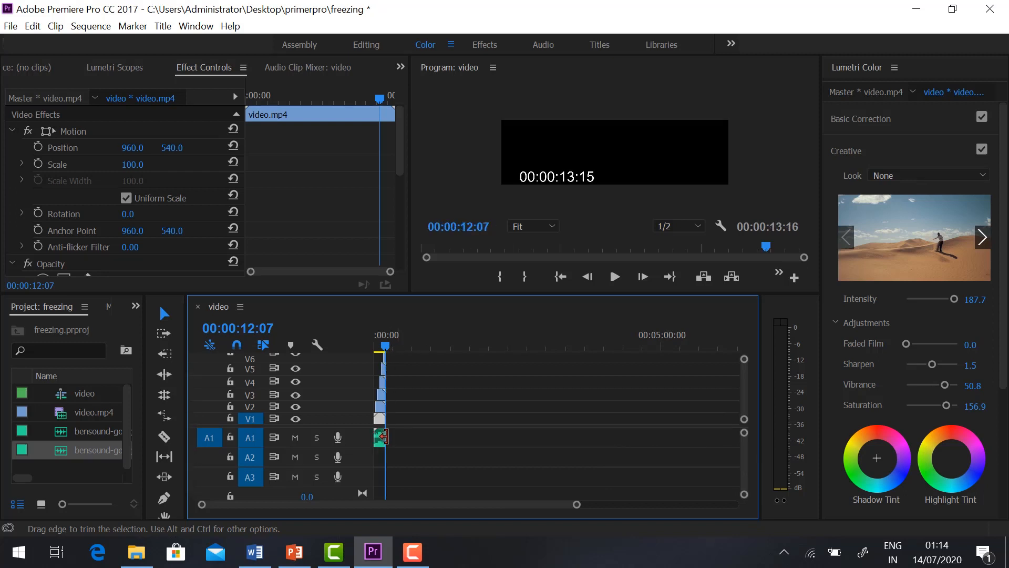
pyautogui.press('\\')
# Step: Play the sequence from the start to review the clones with music, and check the final frames up to 00:00:13:12
pyautogui.press('Home')
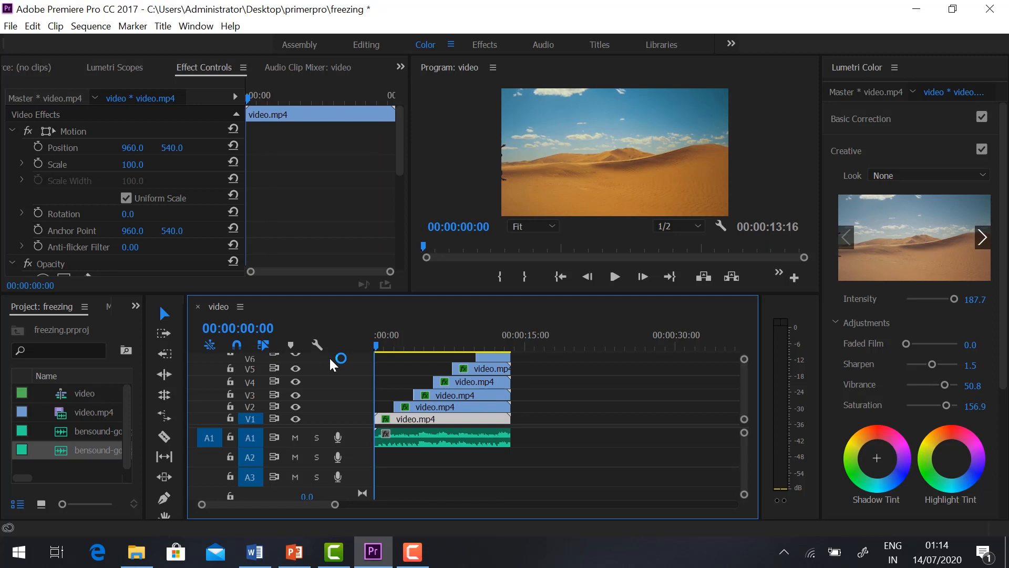
pyautogui.press('space')
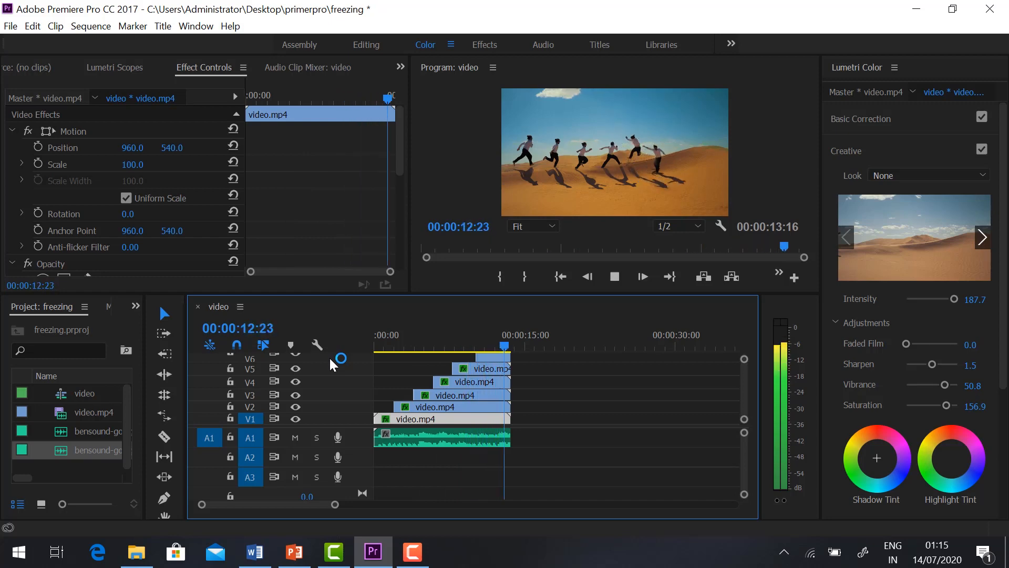
pyautogui.click(499, 345)
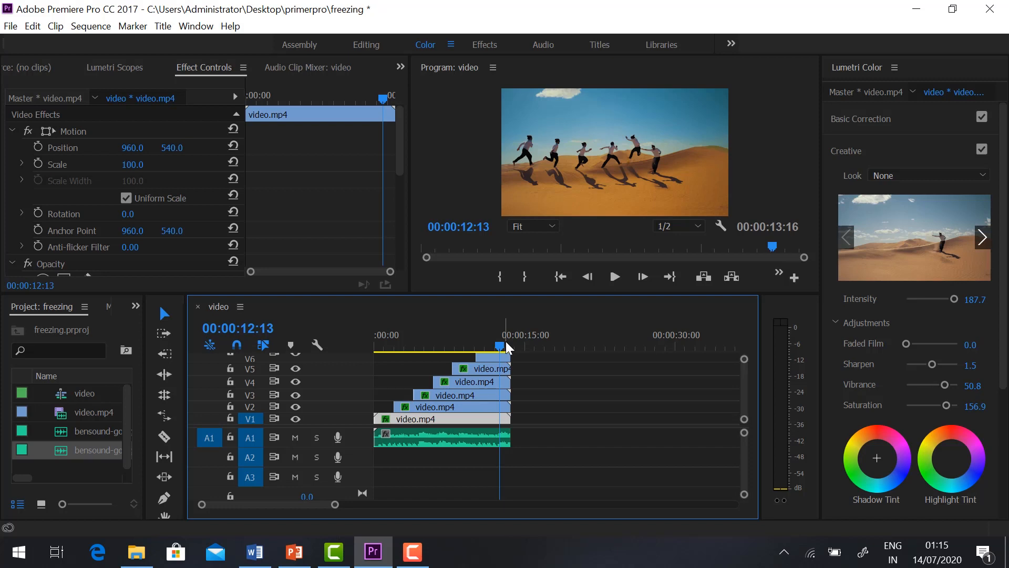
pyautogui.click(510, 347)
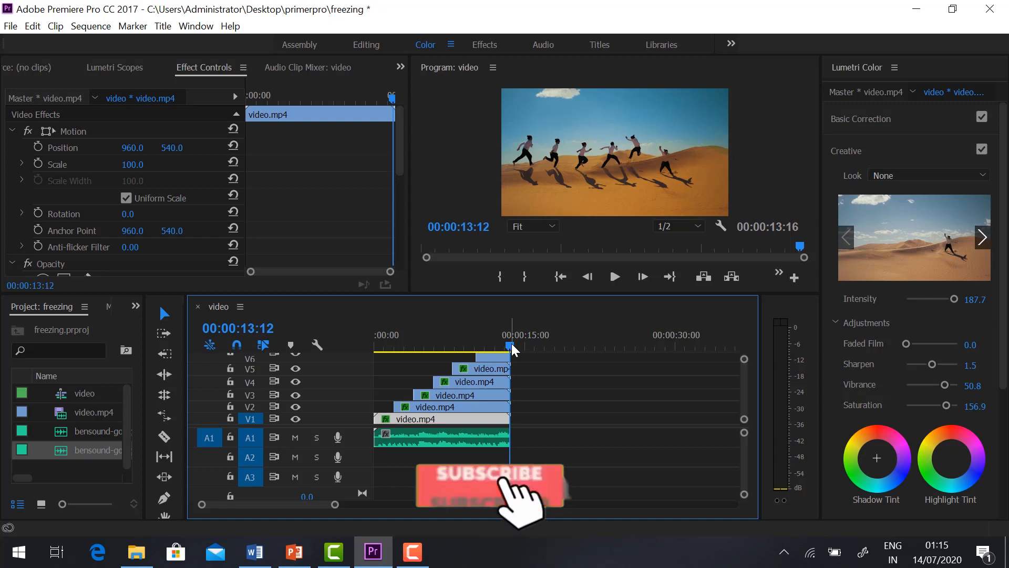
# Step: Export the sequence with audio as an H.264 video named Output in the holdframes folder, using the Match Source - High bitrate preset
pyautogui.click(11, 26)
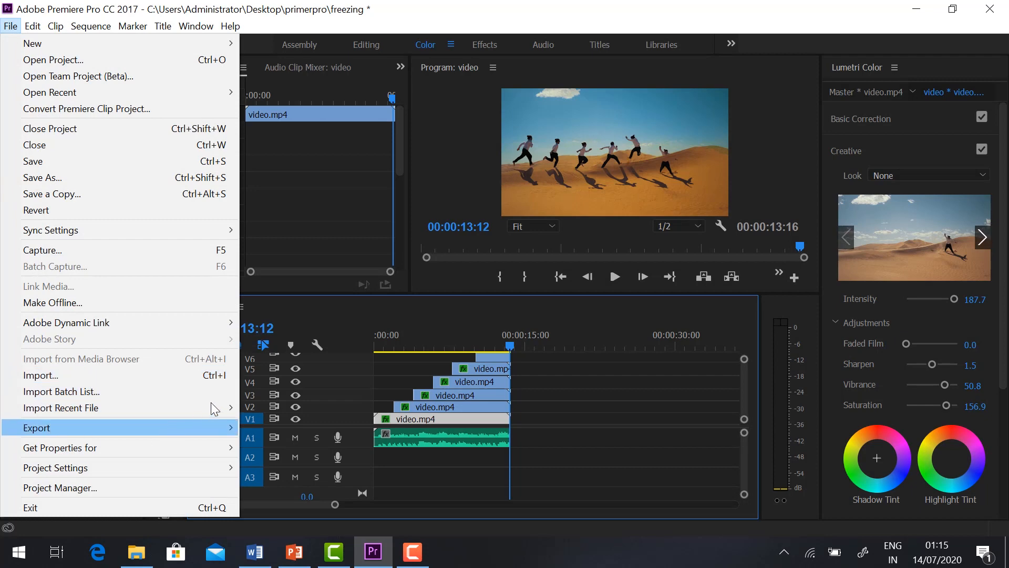
pyautogui.moveTo(221, 428)
pyautogui.click(282, 247)
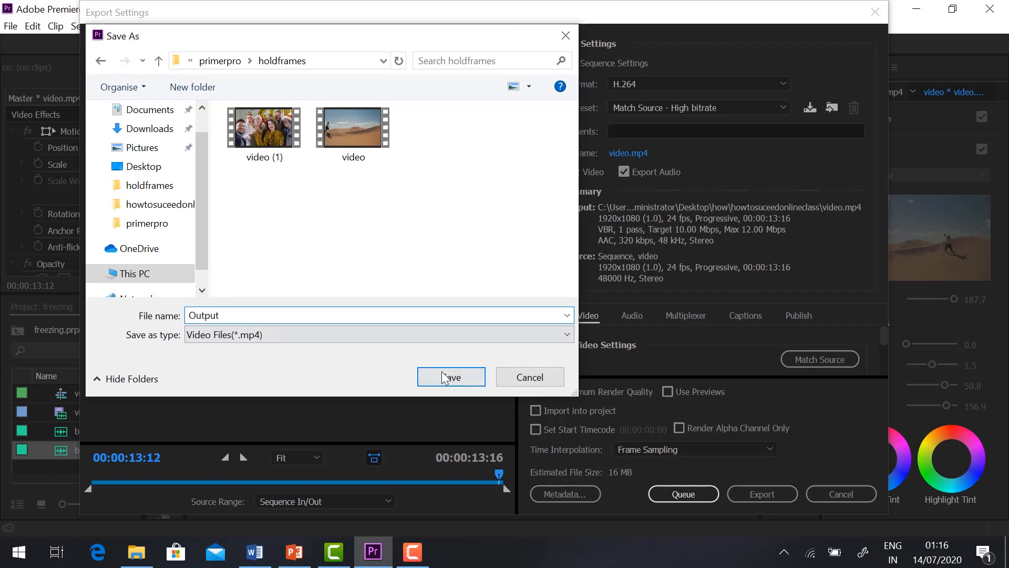
pyautogui.click(444, 377)
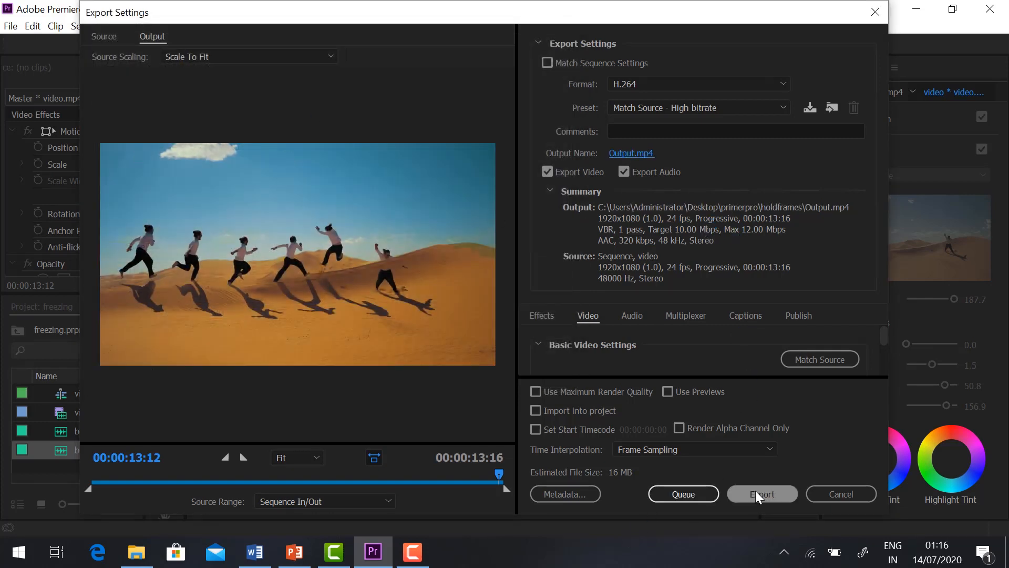
pyautogui.click(762, 494)
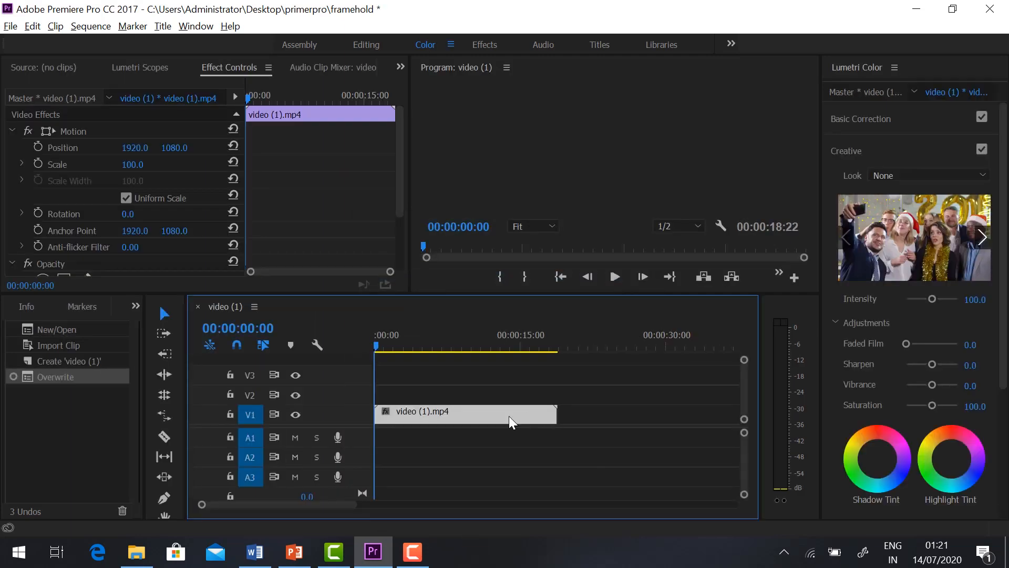
# Step: Play the video (1).mp4 sequence from the start and stop at 00:00:02:01, where the group poses for the selfie
pyautogui.press('space')
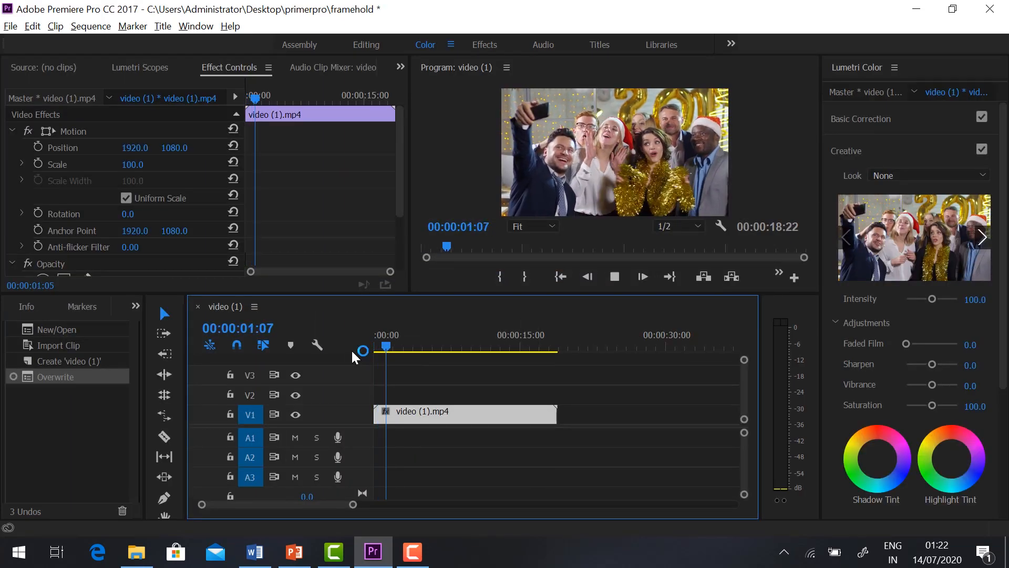
pyautogui.press('space')
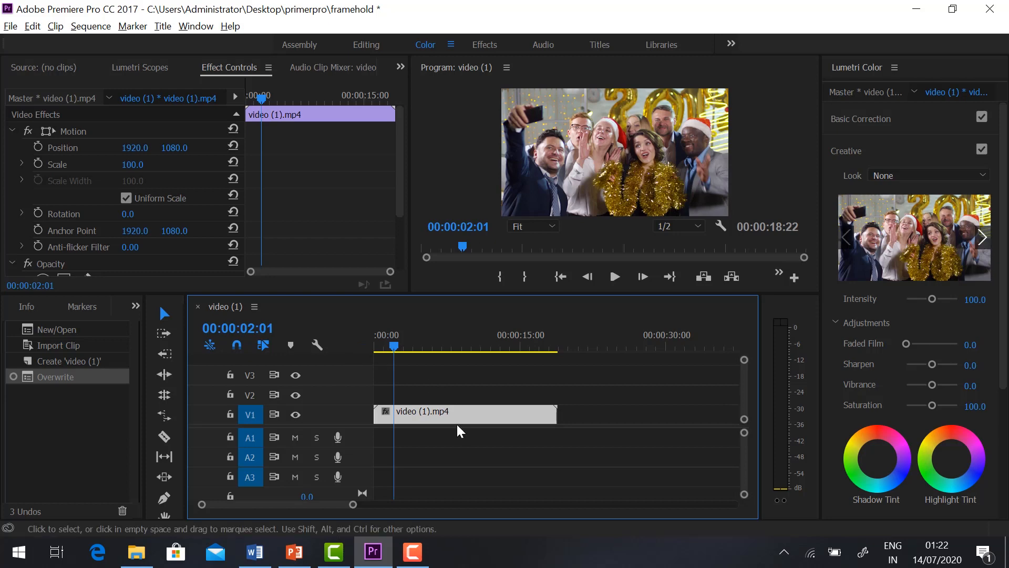
# Step: Insert a frame hold segment into the video (1).mp4 clip at 00:00:02:01 and scrub across the split segments
pyautogui.rightClick(411, 418)
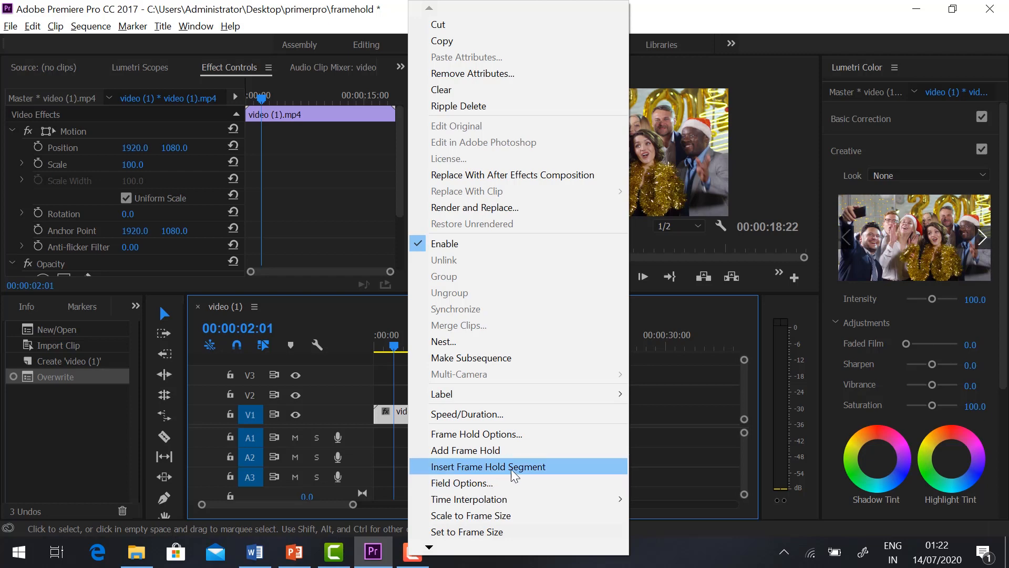
pyautogui.click(542, 468)
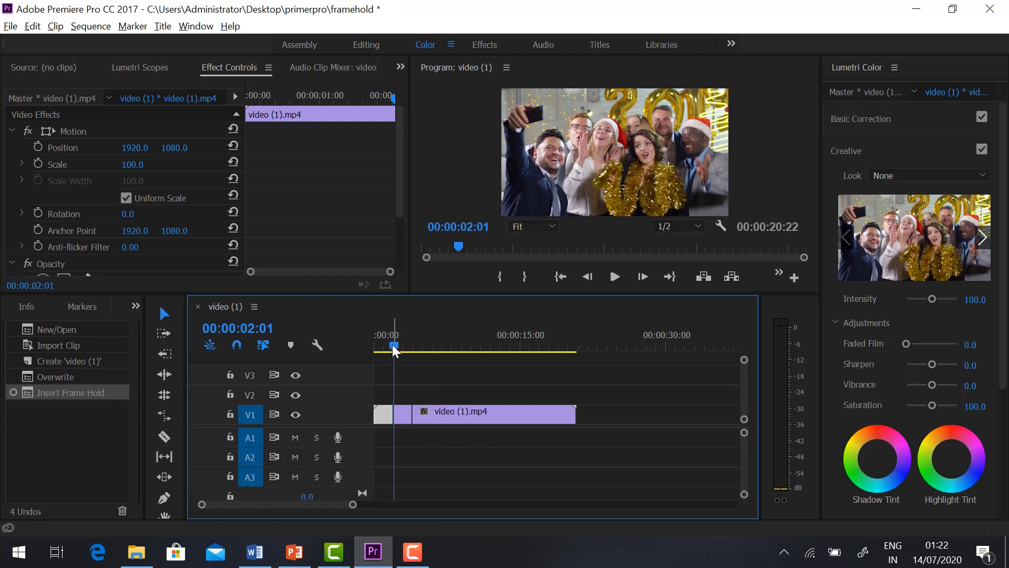
pyautogui.moveTo(395, 347); pyautogui.dragTo(442, 361)
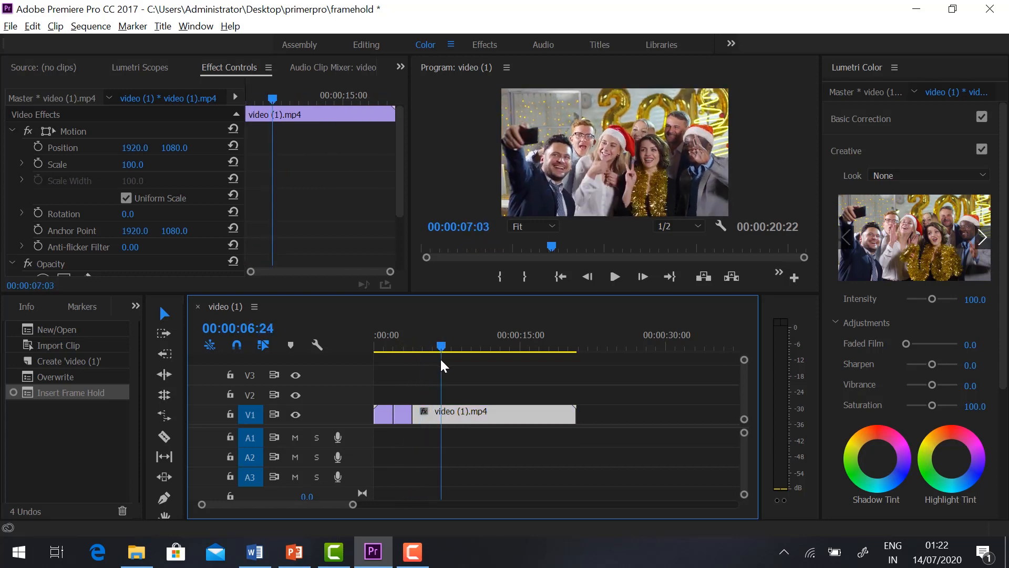
pyautogui.click(396, 348)
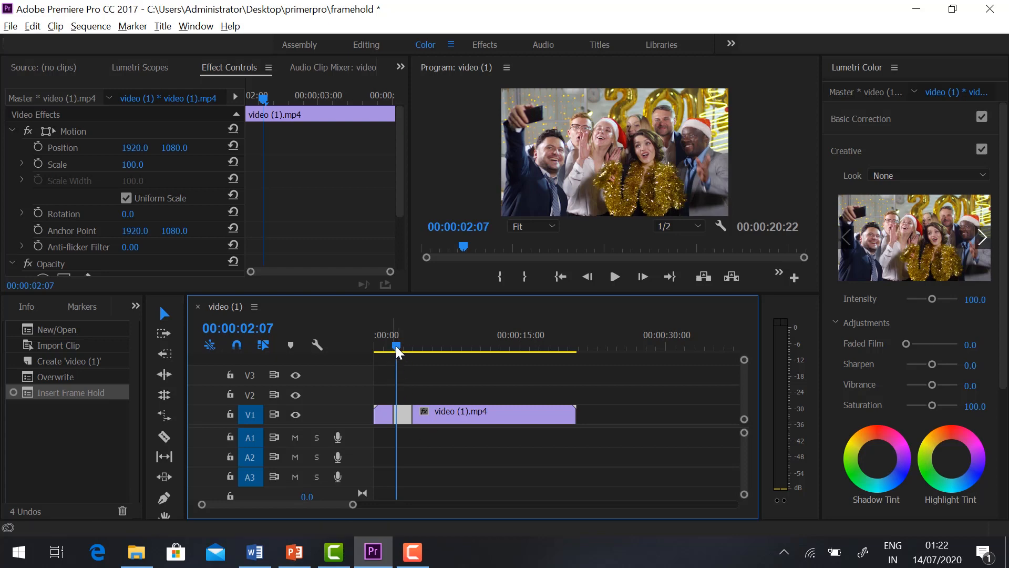
pyautogui.moveTo(393, 349); pyautogui.dragTo(385, 349)
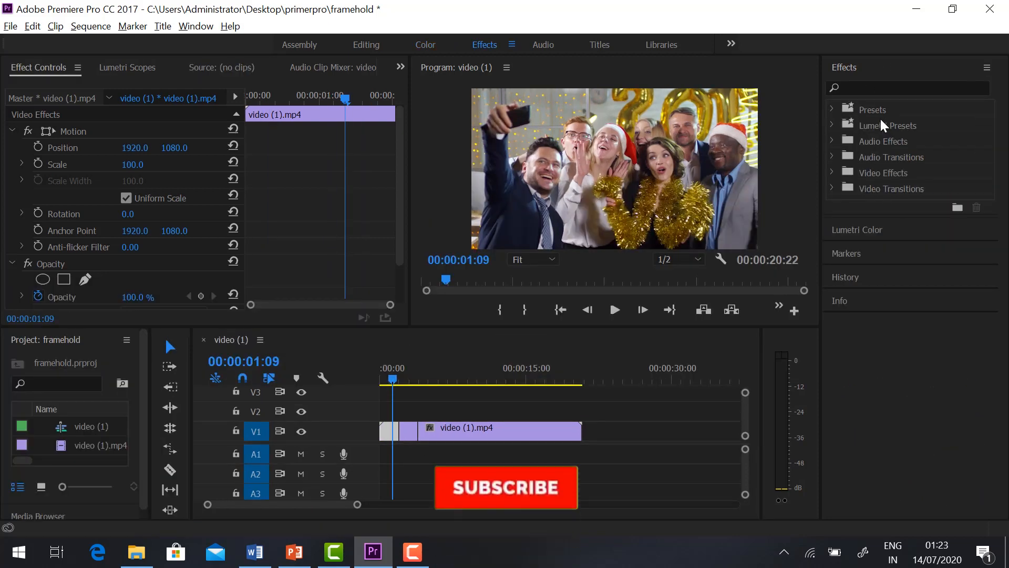
# Step: Apply the Additive Dissolve video transition at the cut between the first clip segment and the frame hold on V1
pyautogui.click(831, 188)
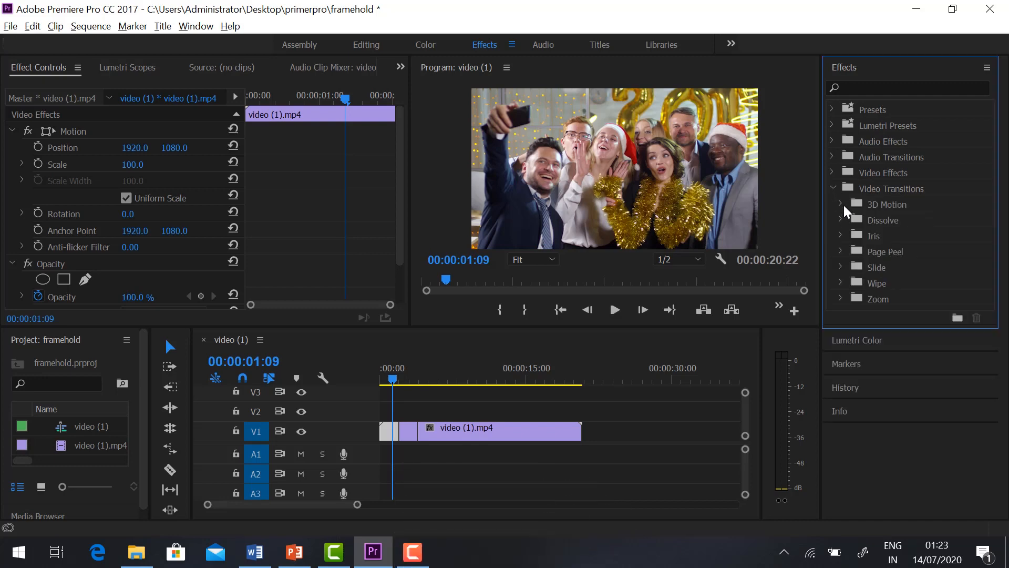
pyautogui.click(841, 219)
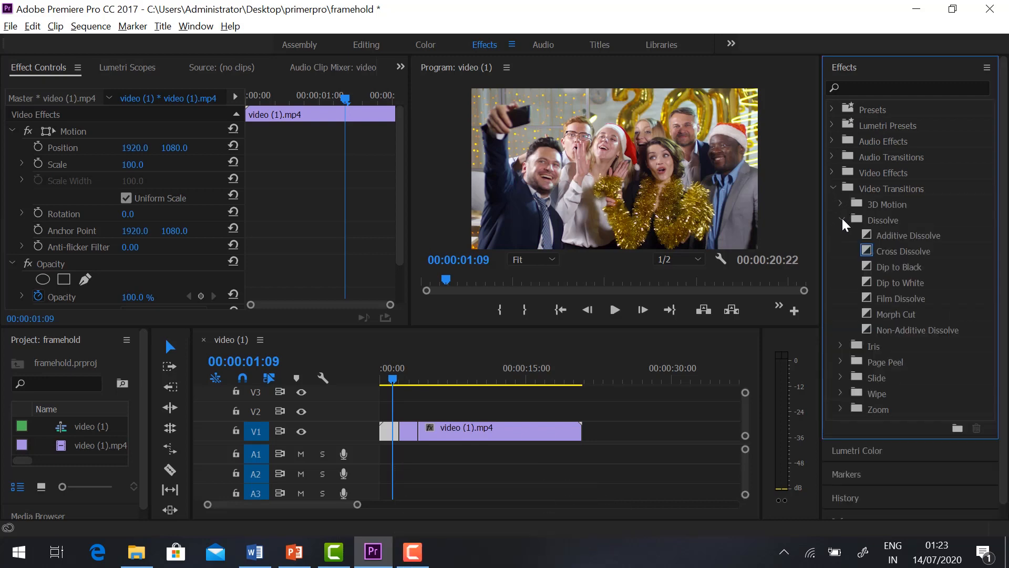
pyautogui.click(909, 231)
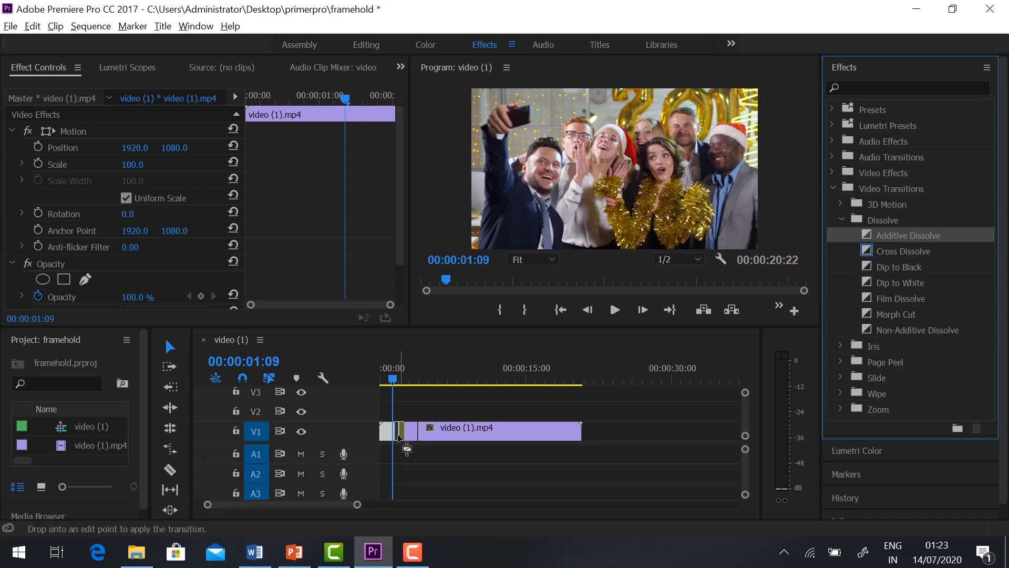
pyautogui.moveTo(407, 448); pyautogui.dragTo(403, 434)
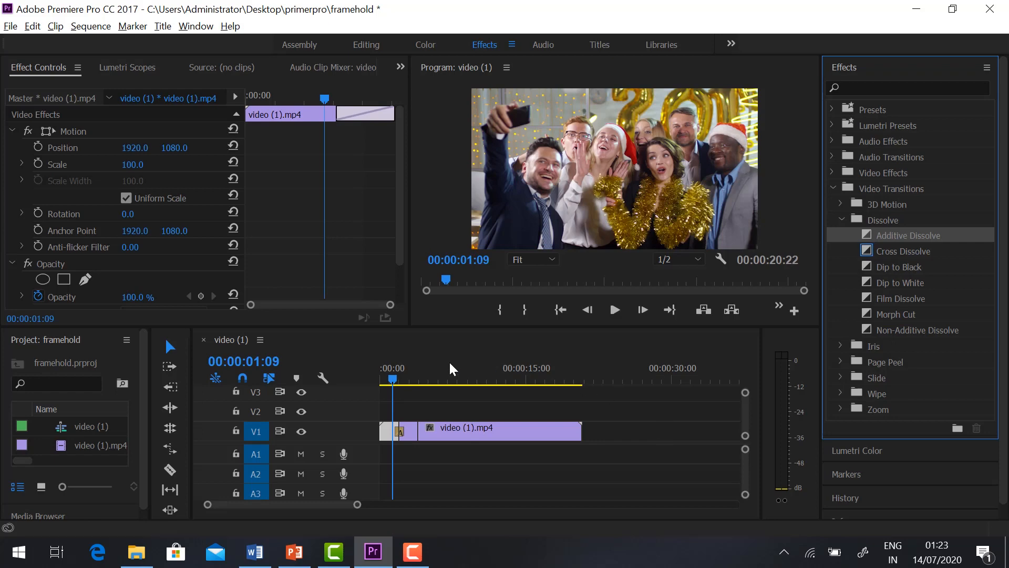
# Step: Play the sequence from near the start past the frame hold to review the dissolve
pyautogui.click(385, 384)
pyautogui.press('space')
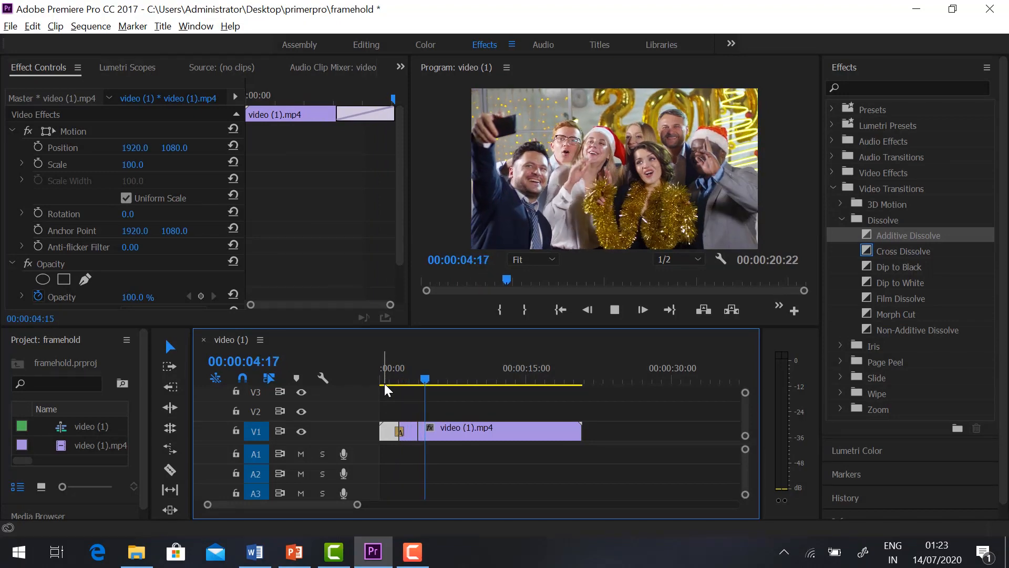
pyautogui.press('space')
# Step: Animate the frame hold segment's Scale with keyframes of 100 at 00:00:02:15 and 116 at 00:00:03:07
pyautogui.moveTo(428, 377); pyautogui.dragTo(406, 380)
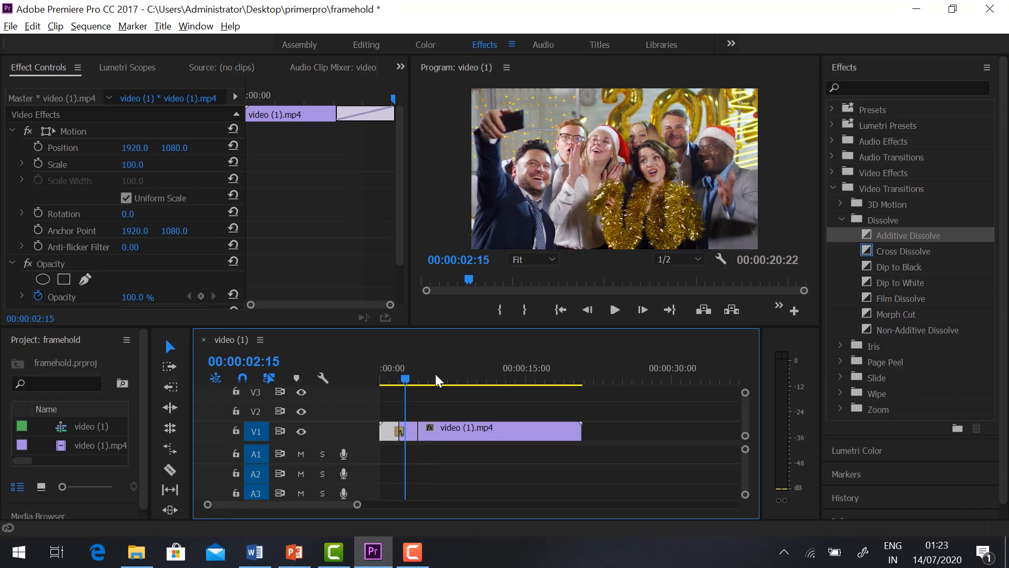
pyautogui.click(408, 429)
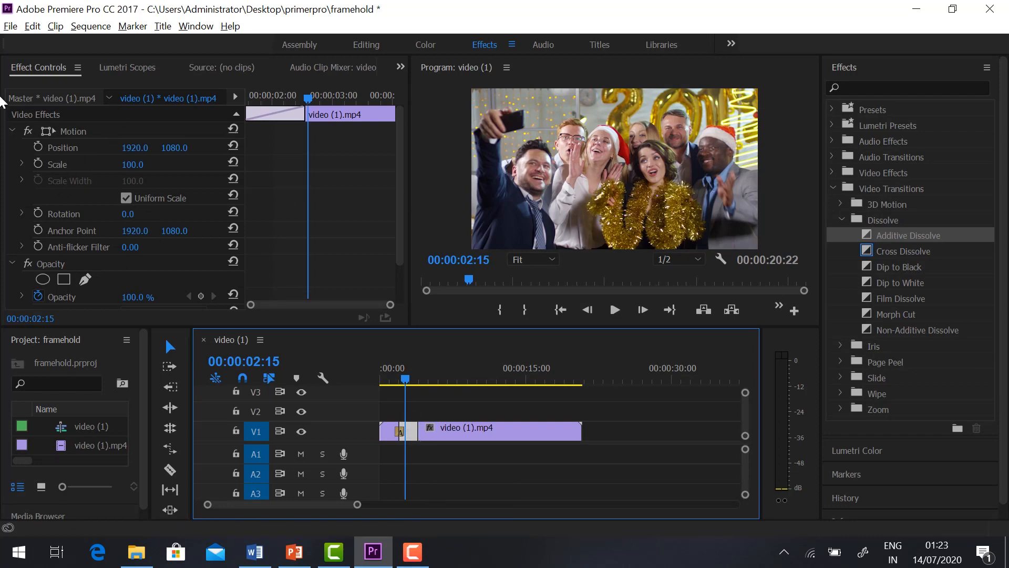
pyautogui.click(39, 162)
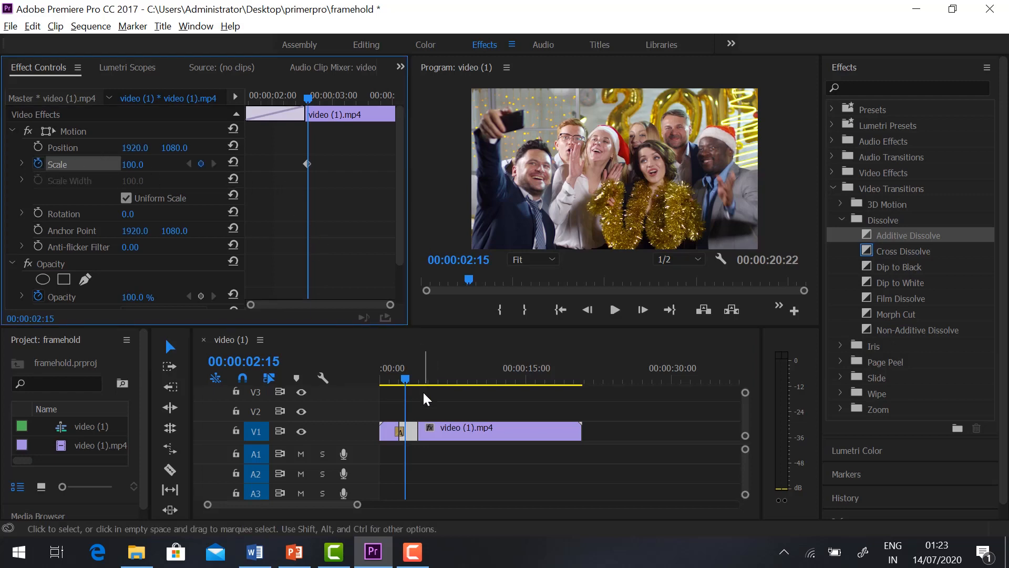
pyautogui.press('space')
pyautogui.press('space')
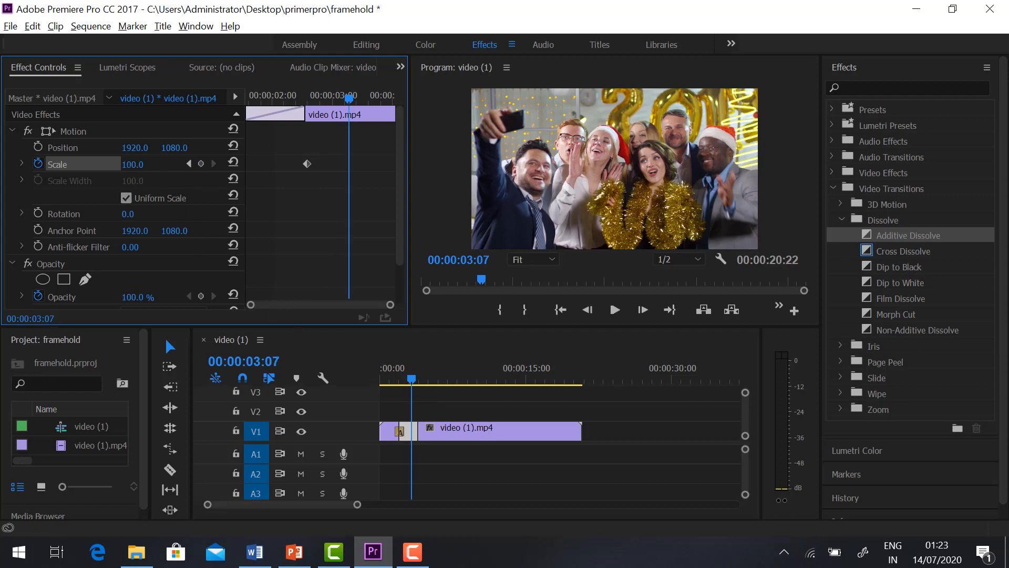
pyautogui.moveTo(132, 164); pyautogui.dragTo(141, 164)
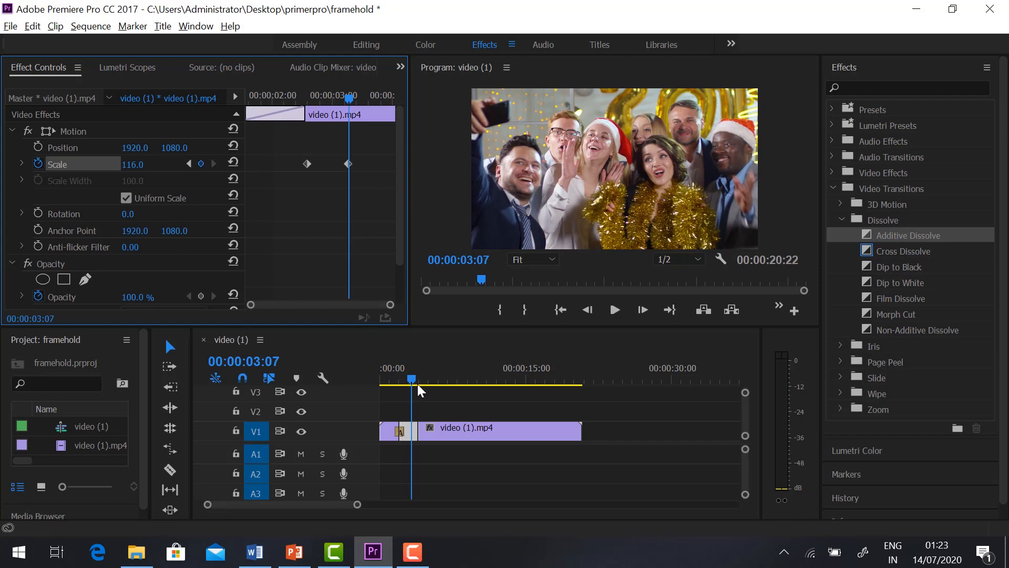
# Step: Play the sequence from near the start to review the zoom on the frame hold, and stop around 00:00:01:03
pyautogui.moveTo(412, 381); pyautogui.dragTo(385, 386)
pyautogui.press('space')
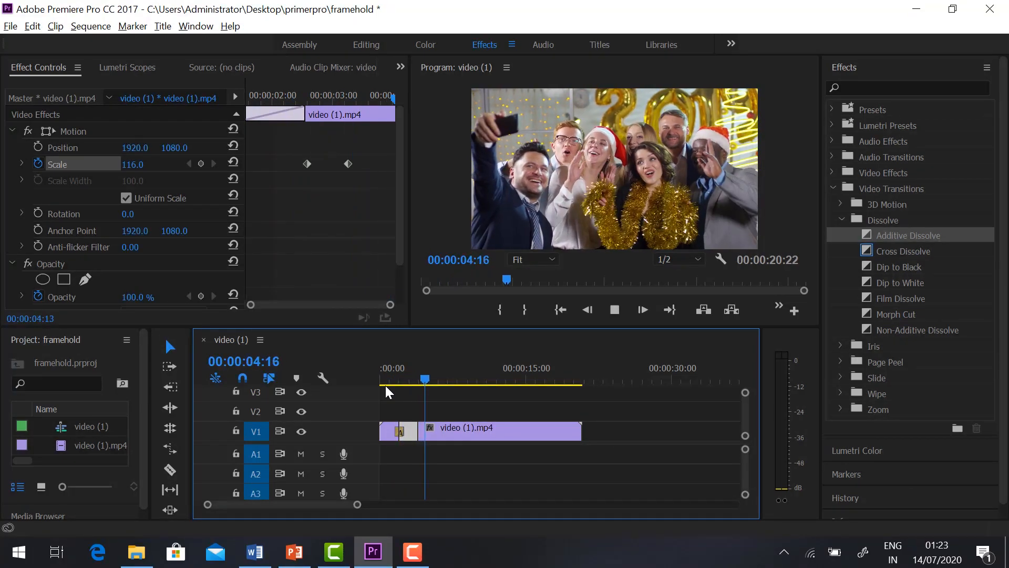
pyautogui.press('space')
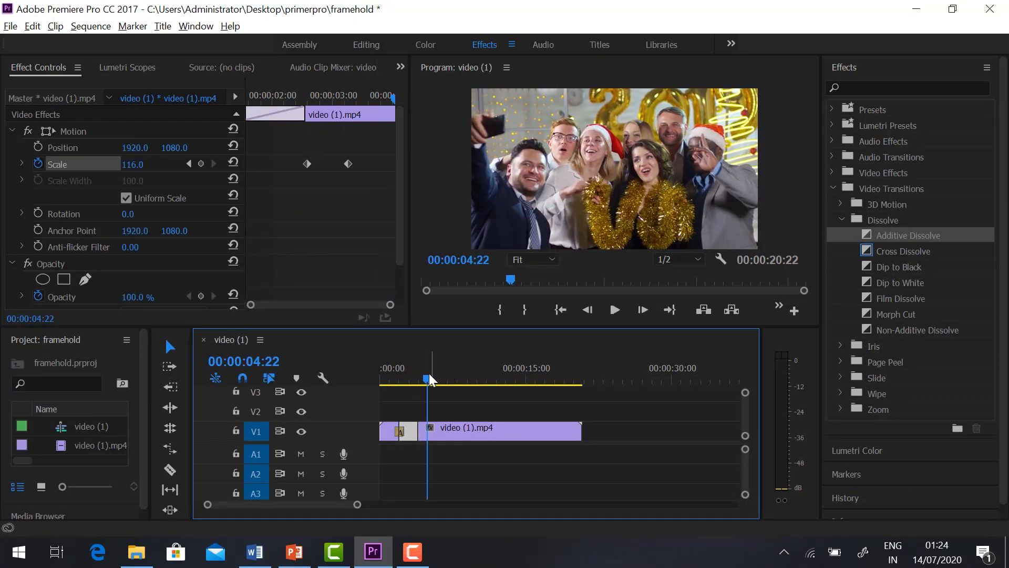
pyautogui.moveTo(416, 380); pyautogui.dragTo(390, 383)
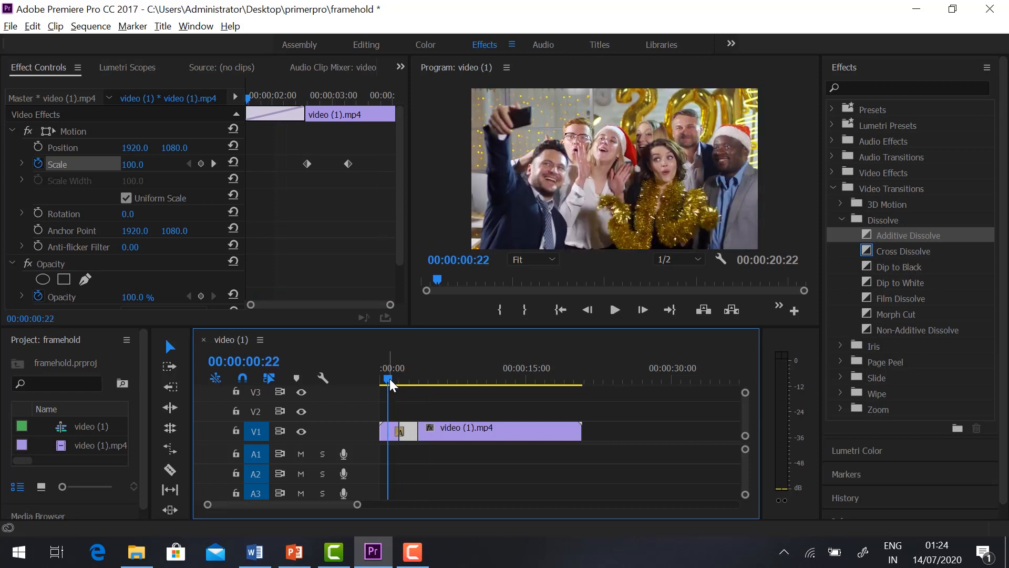
pyautogui.press('space')
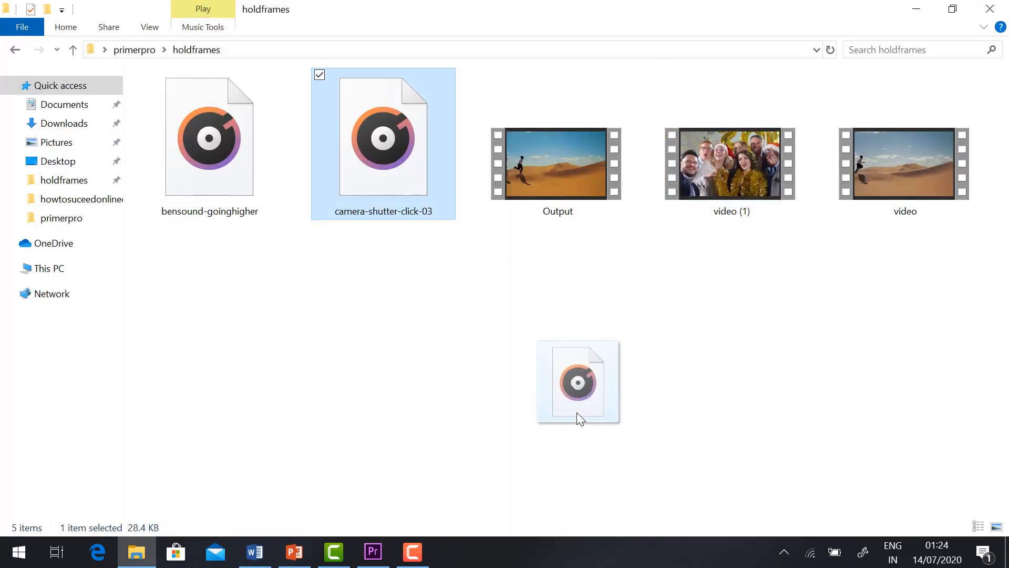
# Step: Add camera-shutter-click-03 from the holdframes folder to track A1 in Premiere Pro and align it with the cut where the frame hold begins
pyautogui.hotkey('alt', 'Tab')
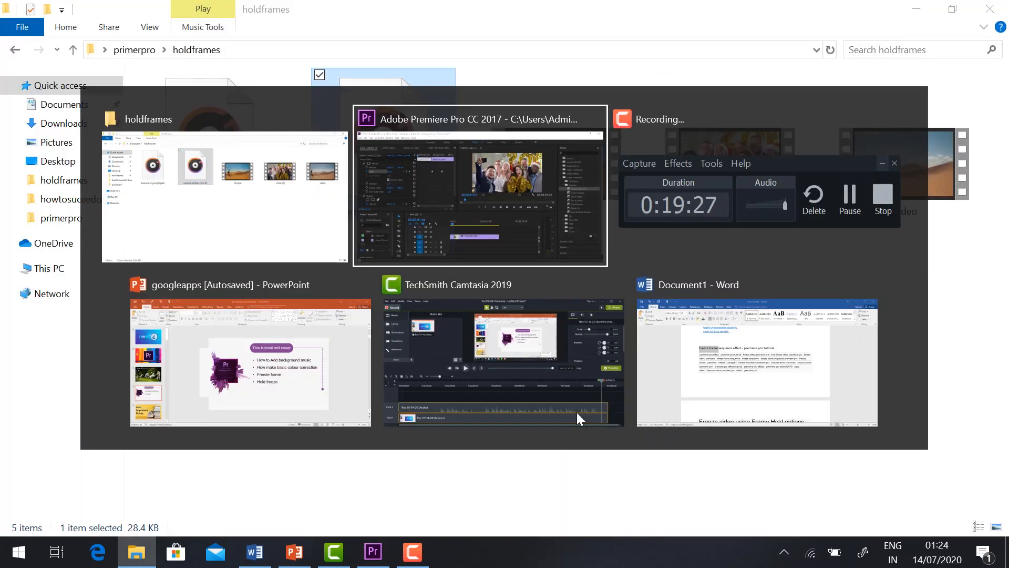
pyautogui.moveTo(576, 412); pyautogui.dragTo(402, 466)
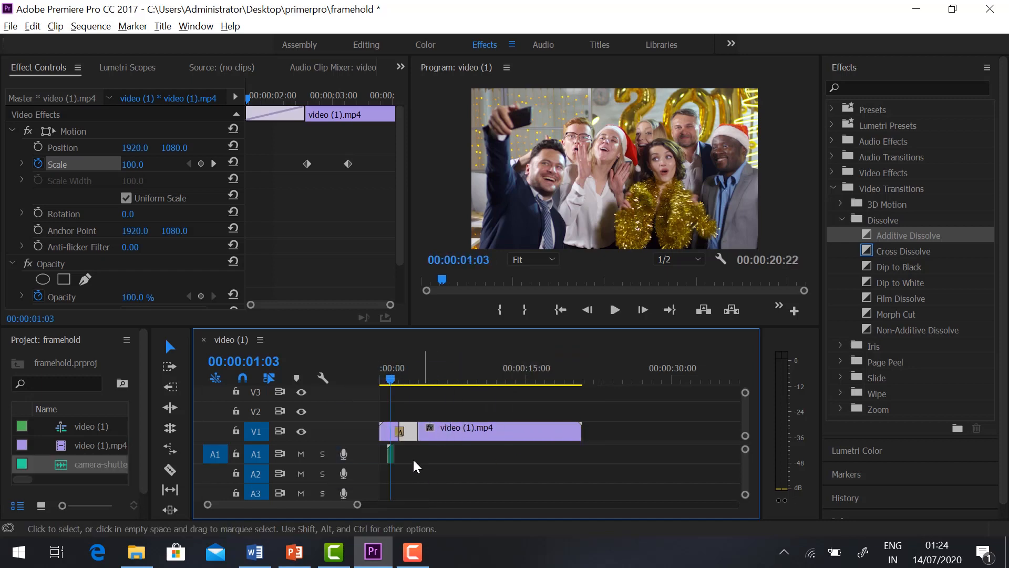
pyautogui.click(383, 379)
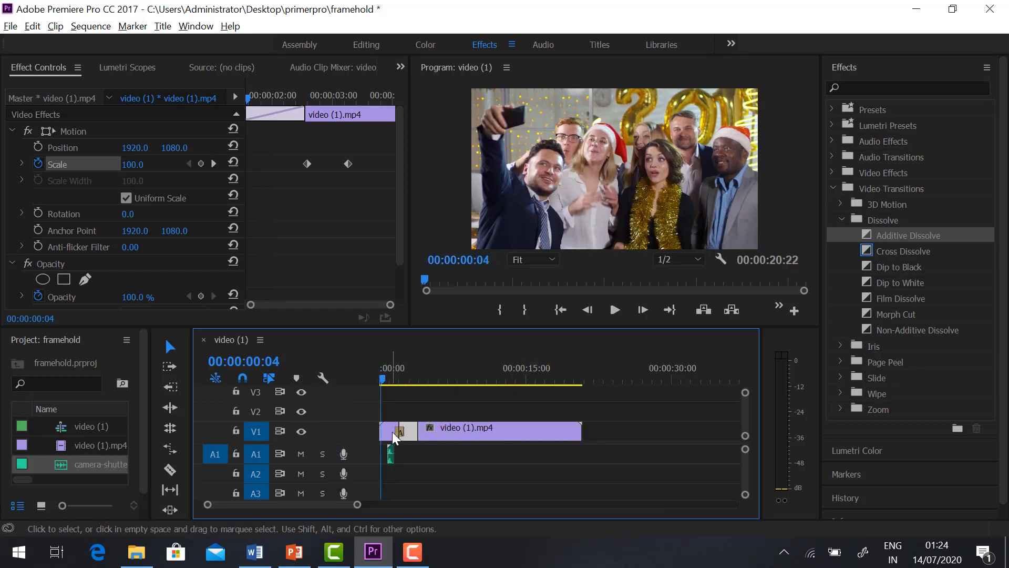
pyautogui.moveTo(390, 453); pyautogui.dragTo(427, 456)
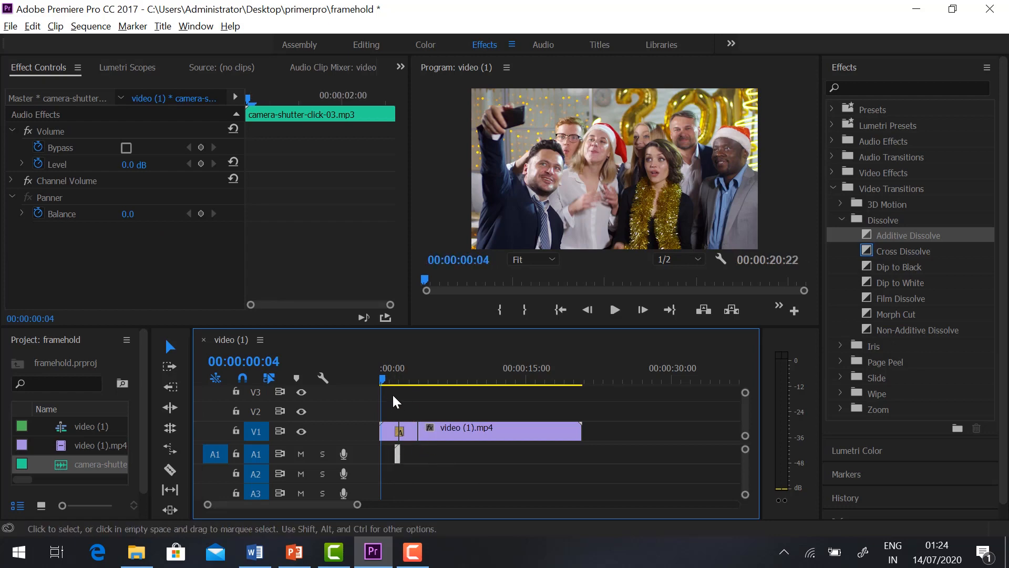
# Step: Play the sequence from near the start to 00:00:05:01 to check the shutter sound against the freeze
pyautogui.click(386, 380)
pyautogui.press('space')
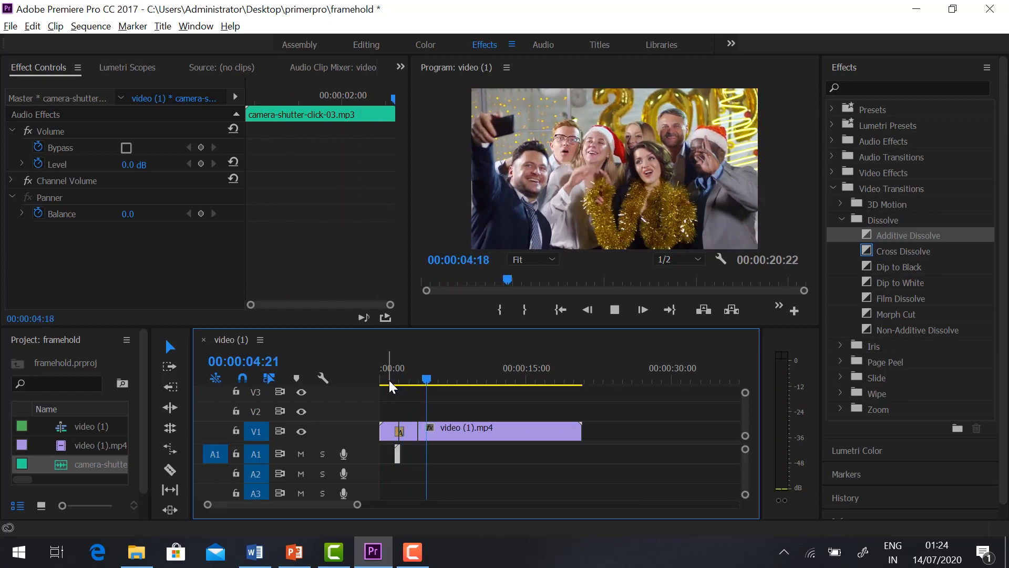
pyautogui.press('space')
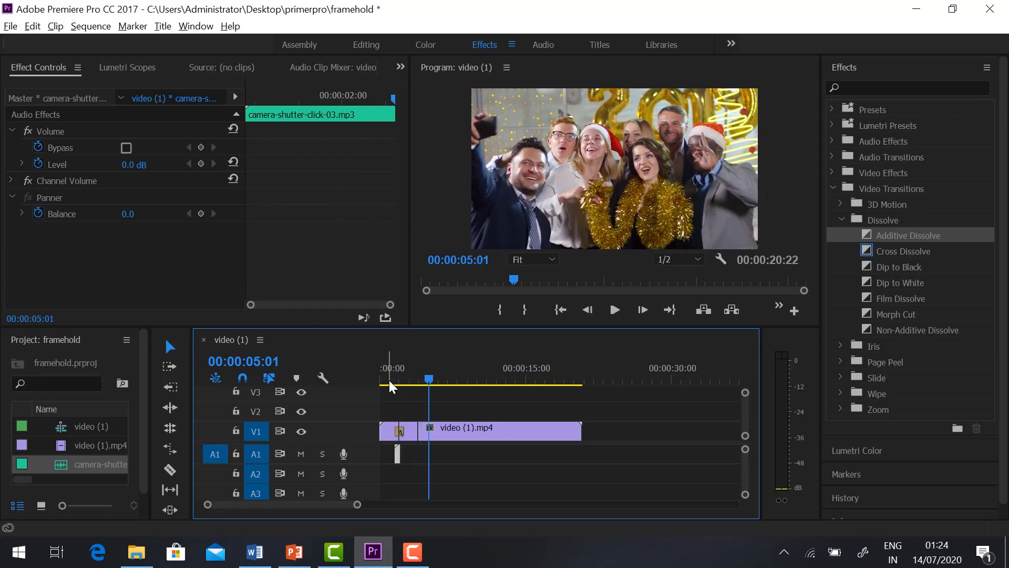